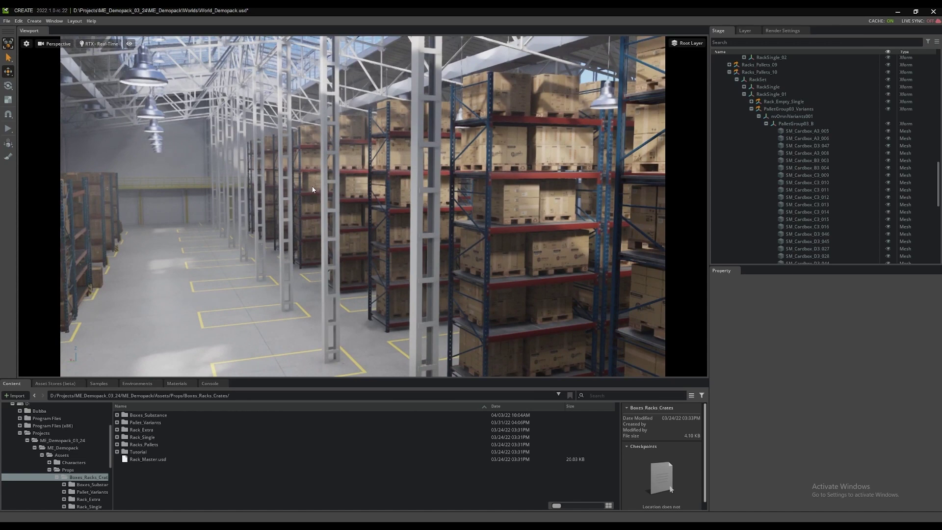
# Frame the cardboard box SM_Cardbox_C1_001 up close, then orbit back out to a wide aisle view.
pyautogui.click(313, 189)
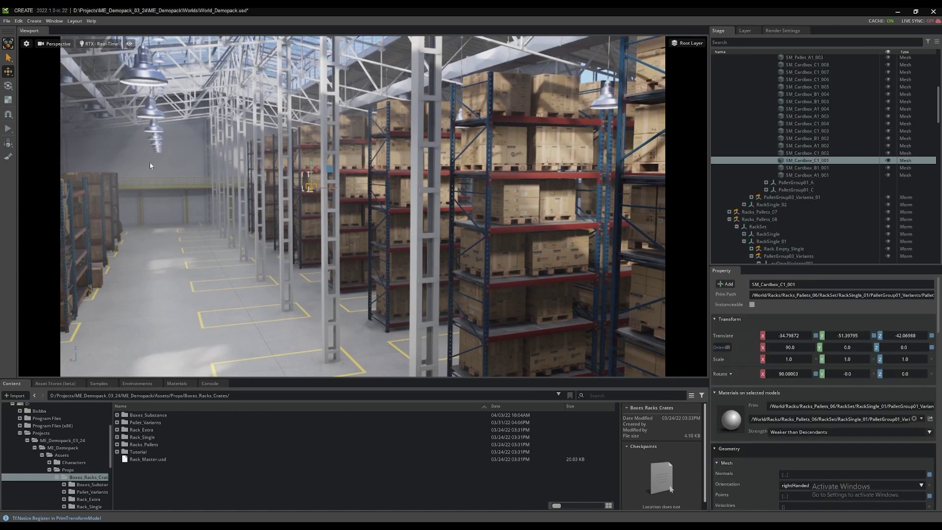
pyautogui.press('f')
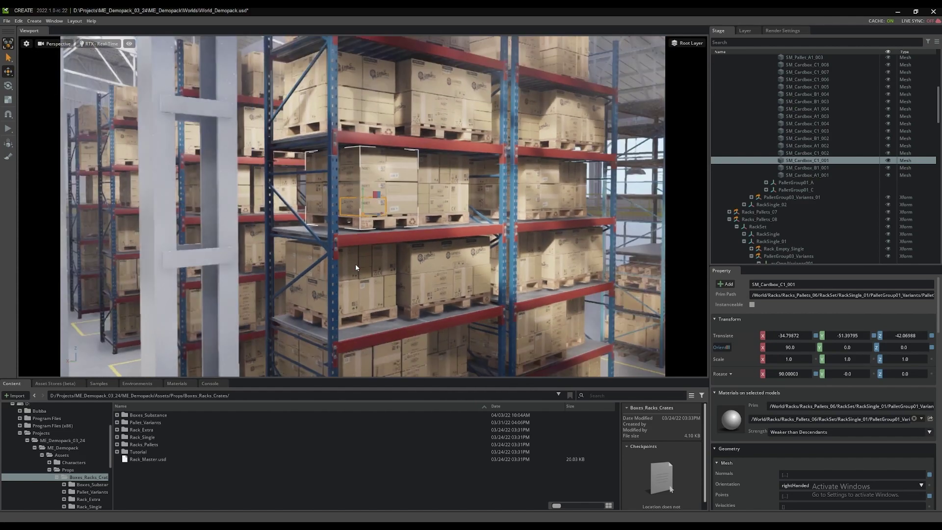
pyautogui.keyDown('alt'); pyautogui.moveTo(356, 267); pyautogui.dragTo(346, 245); pyautogui.keyUp('alt')
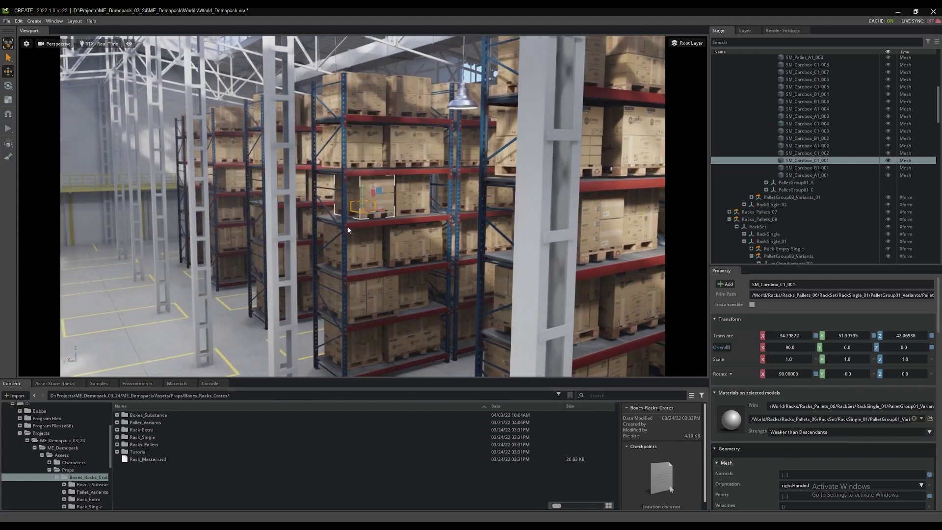
pyautogui.click(349, 229)
# Select the whole RackSingle_01 shelf unit, view it from around the rack, then clear the selection.
pyautogui.click(349, 226)
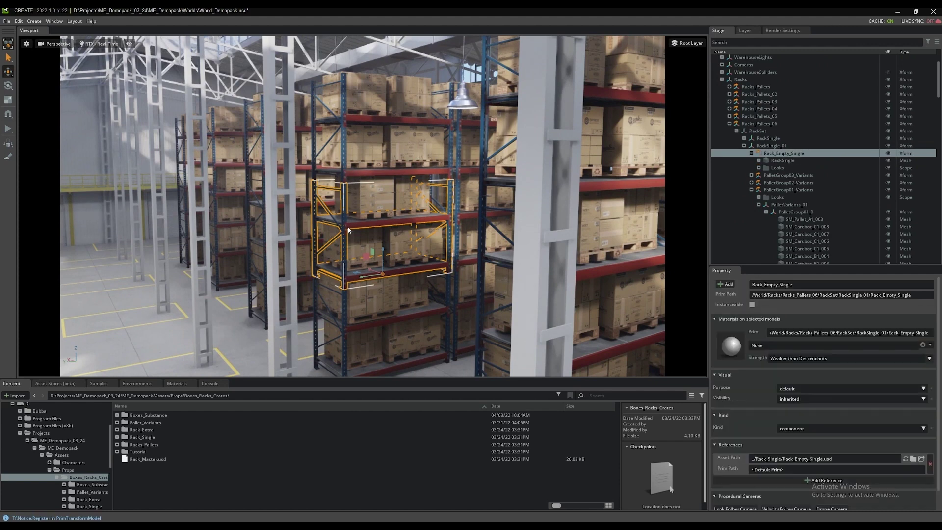
pyautogui.click(346, 225)
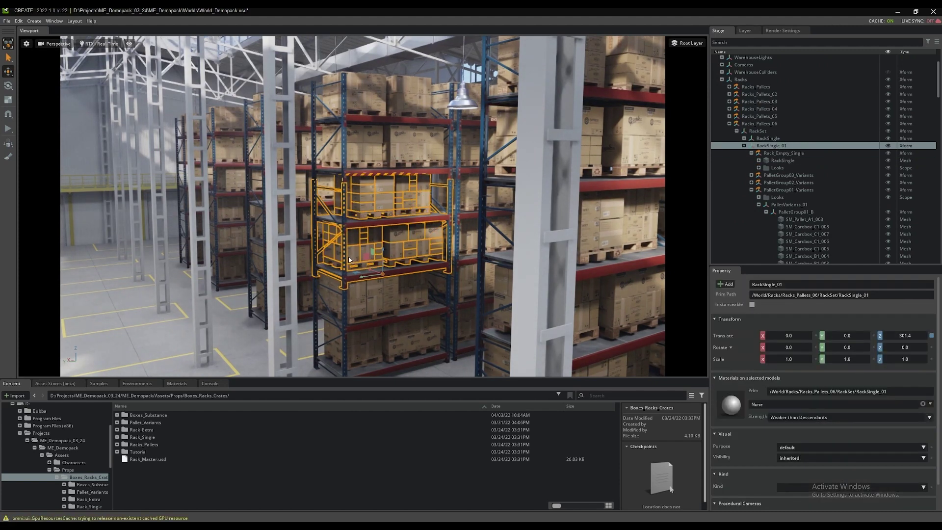
pyautogui.moveTo(349, 260); pyautogui.dragTo(320, 243, button='right')
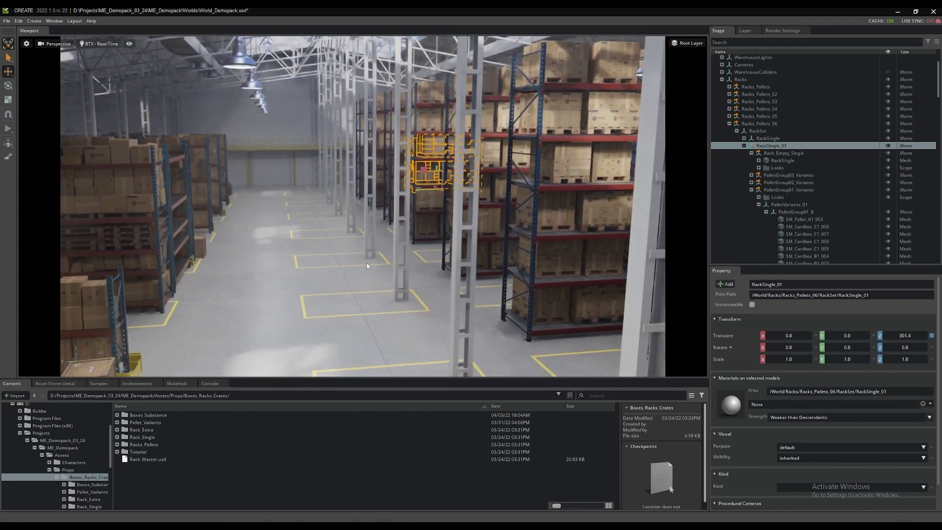
pyautogui.press('Escape')
pyautogui.moveTo(362, 267)
pyautogui.mouseDown(button='right')
pyautogui.moveTo(339, 273)
pyautogui.moveTo(328, 261)
pyautogui.moveTo(384, 259)
pyautogui.moveTo(361, 268)
pyautogui.moveTo(314, 260)
pyautogui.moveTo(330, 263)
pyautogui.moveTo(307, 237)
pyautogui.moveTo(323, 248)
pyautogui.moveTo(323, 263)
pyautogui.moveTo(313, 248)
pyautogui.moveTo(406, 289)
pyautogui.moveTo(377, 263)
pyautogui.mouseUp(button='right')
# Collapse the Racks node so the Stage tree shows only World's top-level prims.
pyautogui.scroll(-2, 319, 256)
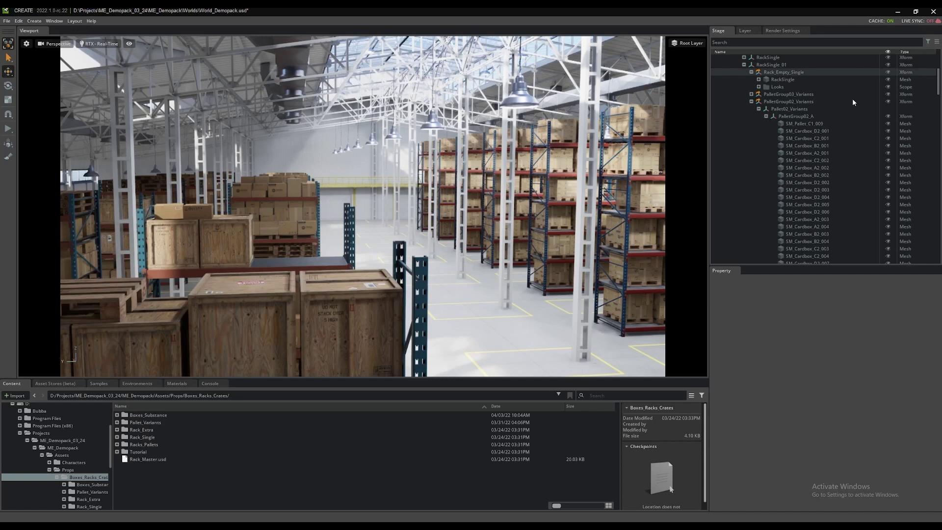
pyautogui.moveTo(939, 82); pyautogui.dragTo(940, 62)
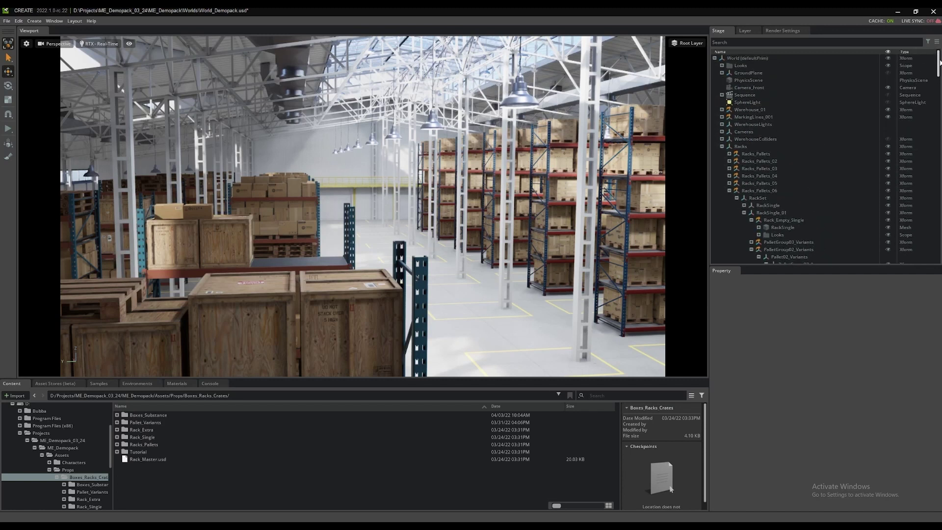
pyautogui.click(721, 146)
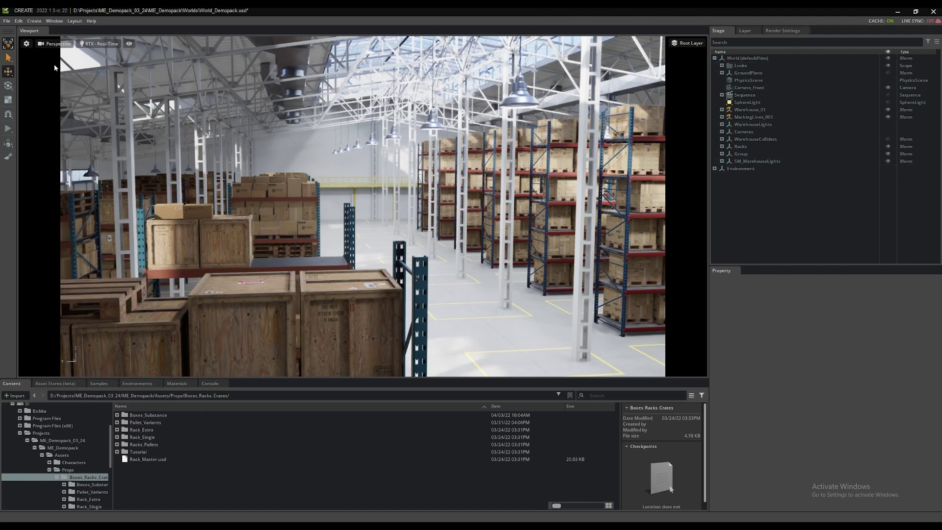
pyautogui.click(34, 21)
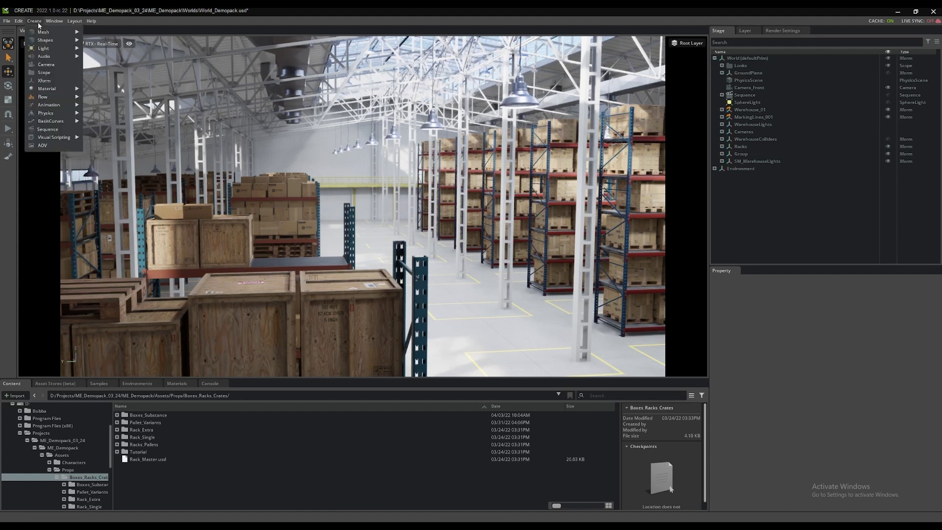
# Add cameras Camera, Camera_01 and Camera_02 via Create > Camera from the menu bar, viewport and Stage.
pyautogui.click(45, 65)
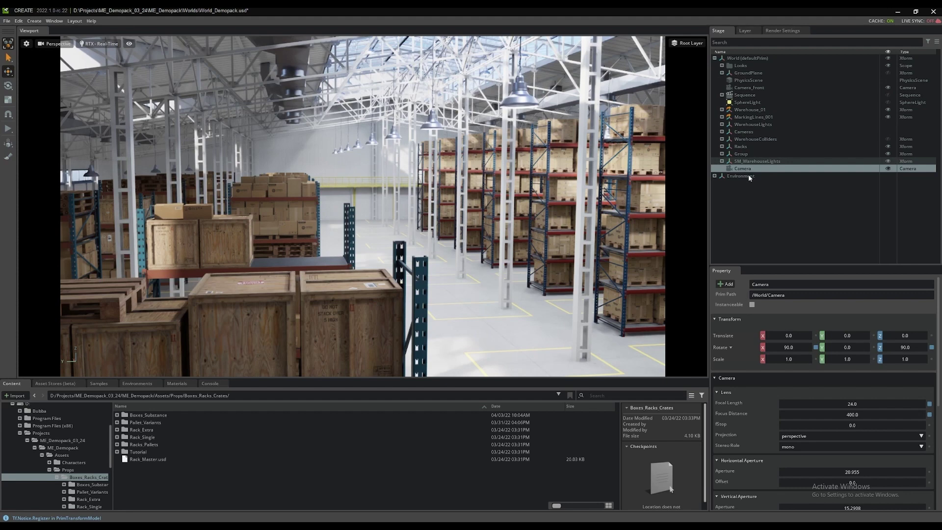
pyautogui.rightClick(383, 177)
pyautogui.moveTo(395, 196)
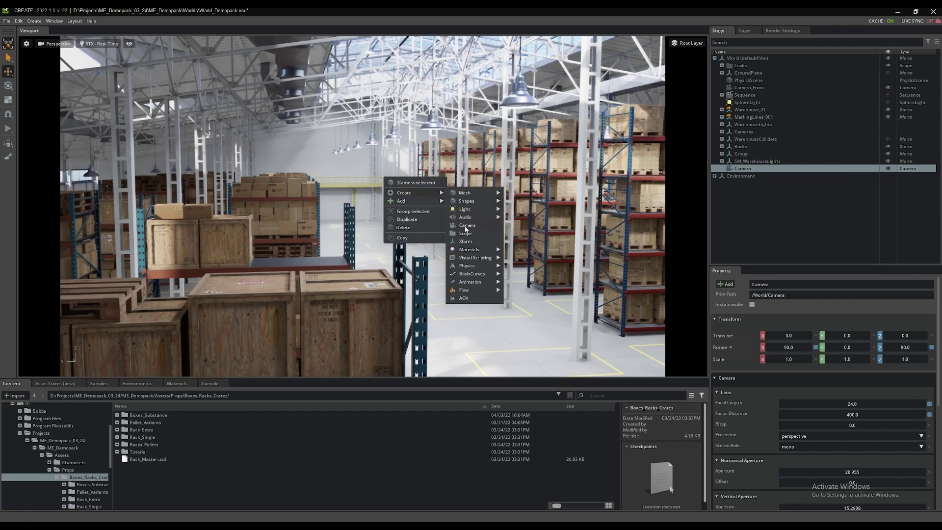
pyautogui.click(466, 225)
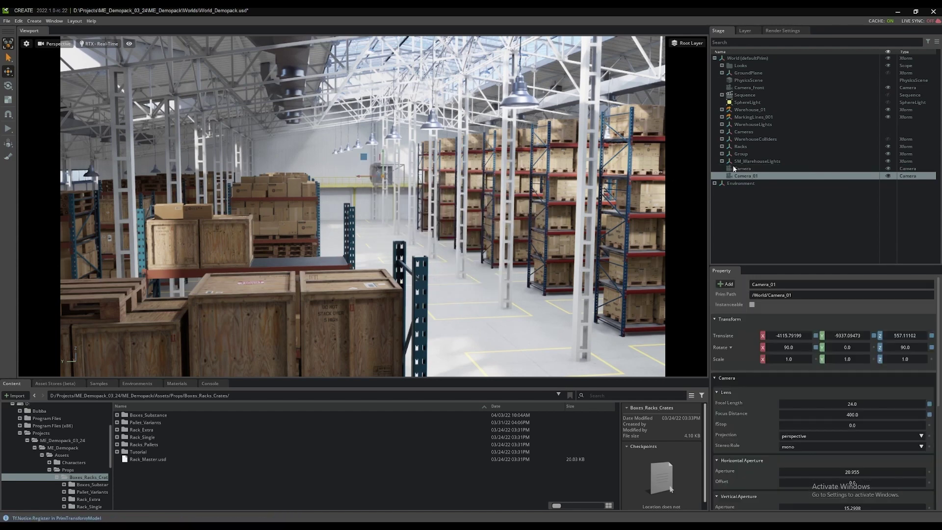
pyautogui.rightClick(763, 196)
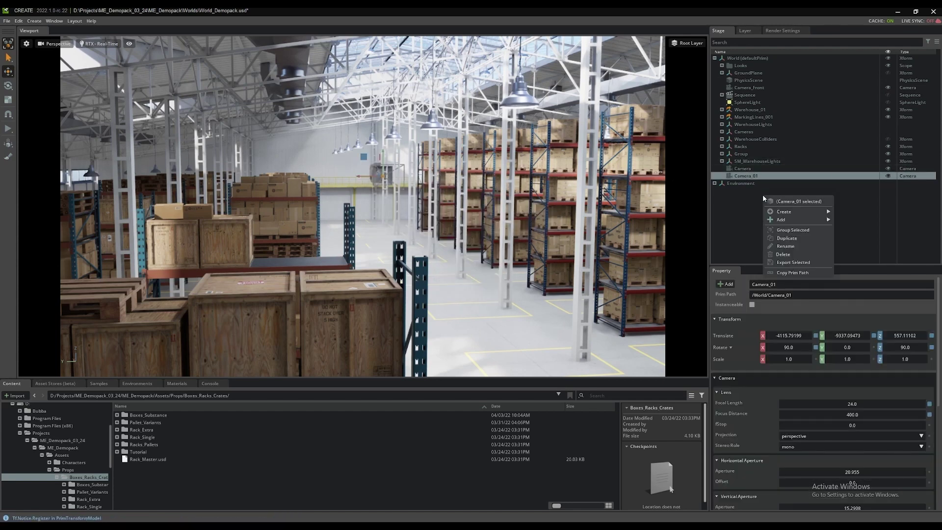
pyautogui.moveTo(779, 211)
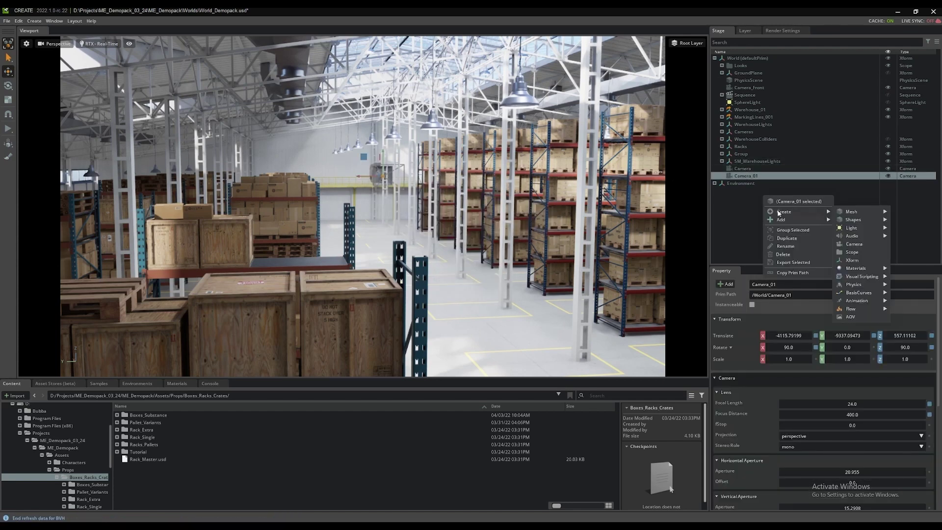
pyautogui.click(854, 245)
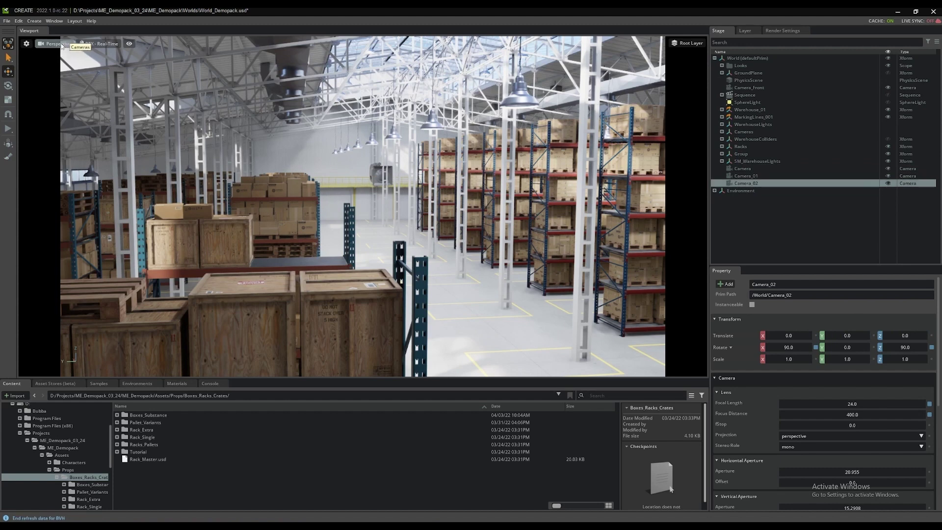
pyautogui.click(62, 46)
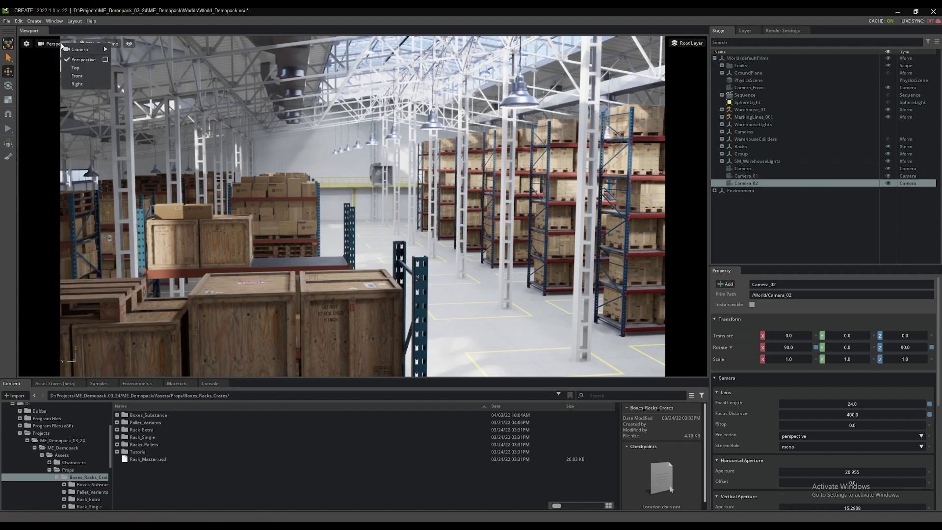
pyautogui.moveTo(108, 51)
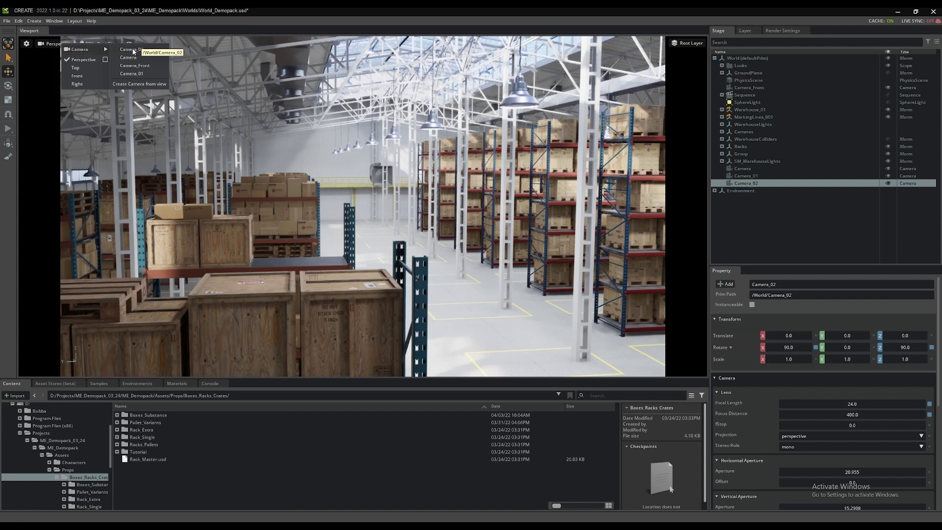
pyautogui.click(130, 49)
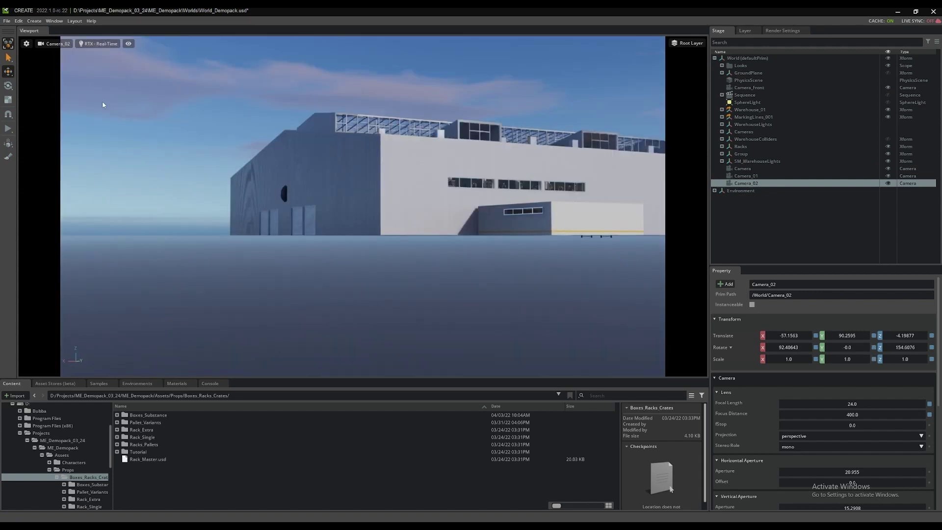
pyautogui.click(55, 43)
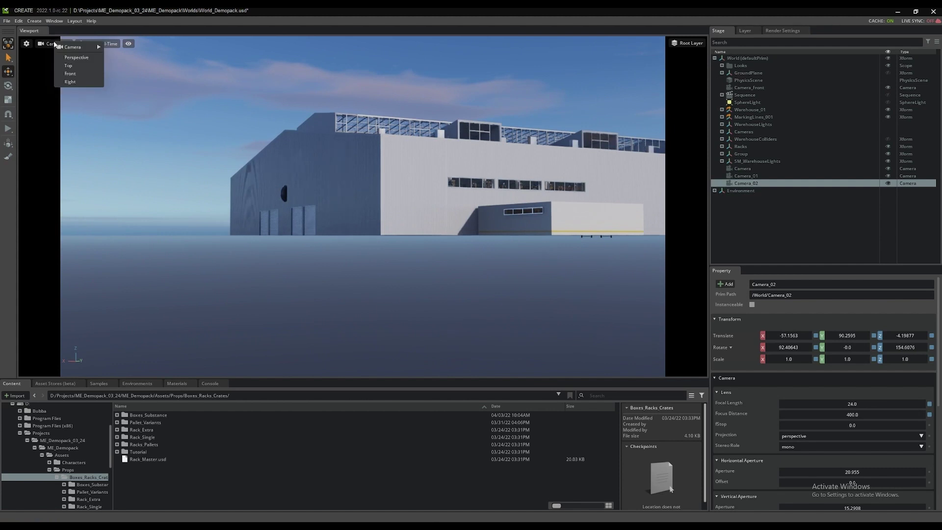
pyautogui.click(74, 58)
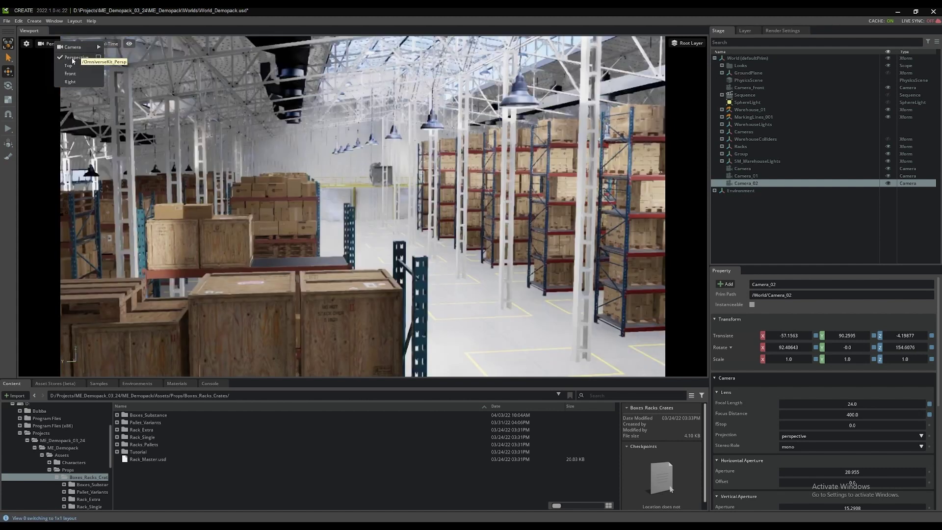
# Delete the three cameras and create a new camera from the current view.
pyautogui.keyDown('shift'); pyautogui.click(748, 171); pyautogui.keyUp('shift')
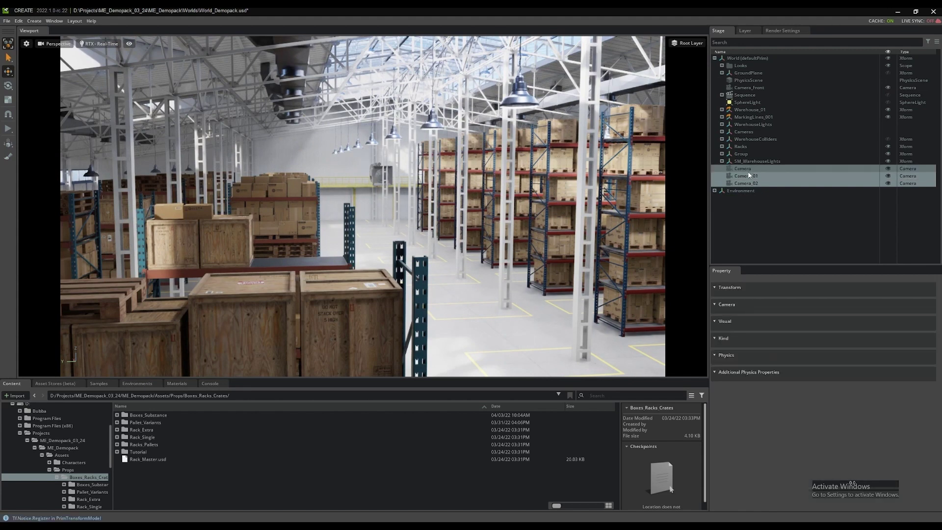
pyautogui.press('Delete')
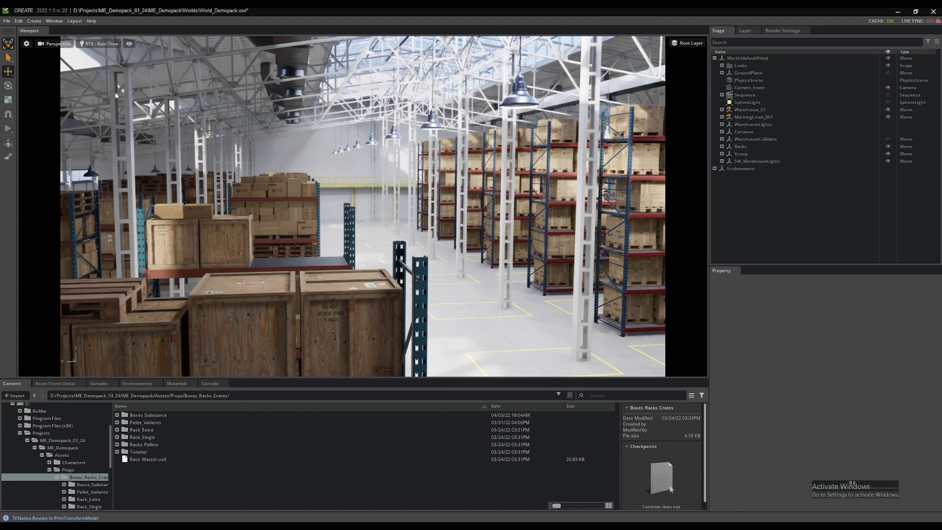
pyautogui.click(59, 47)
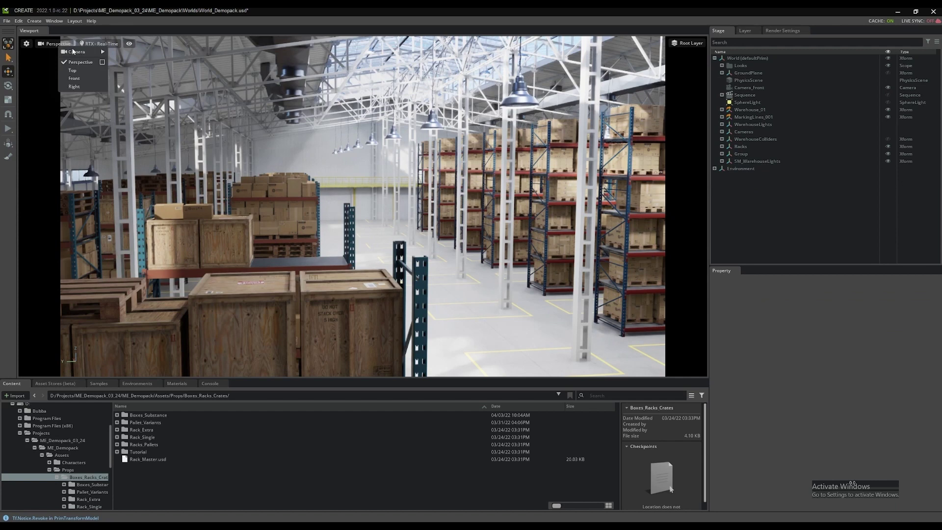
pyautogui.moveTo(106, 53)
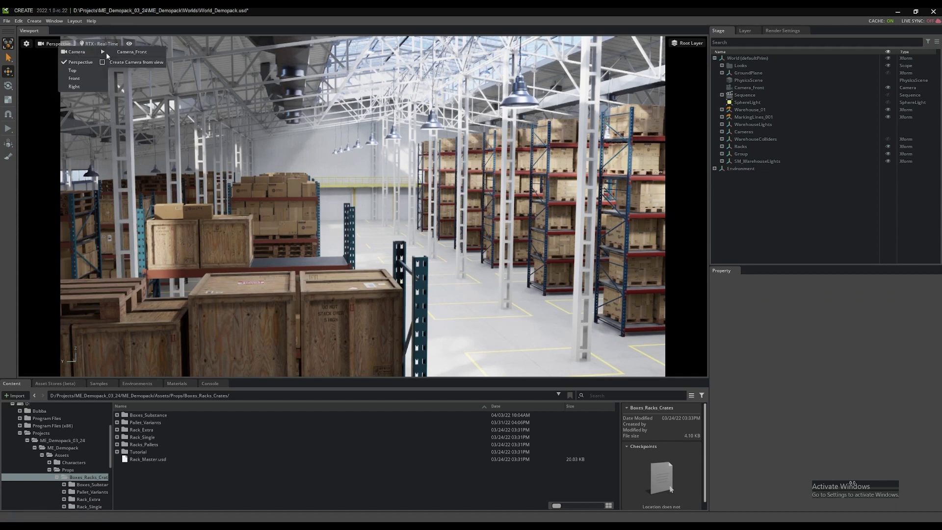
pyautogui.click(141, 63)
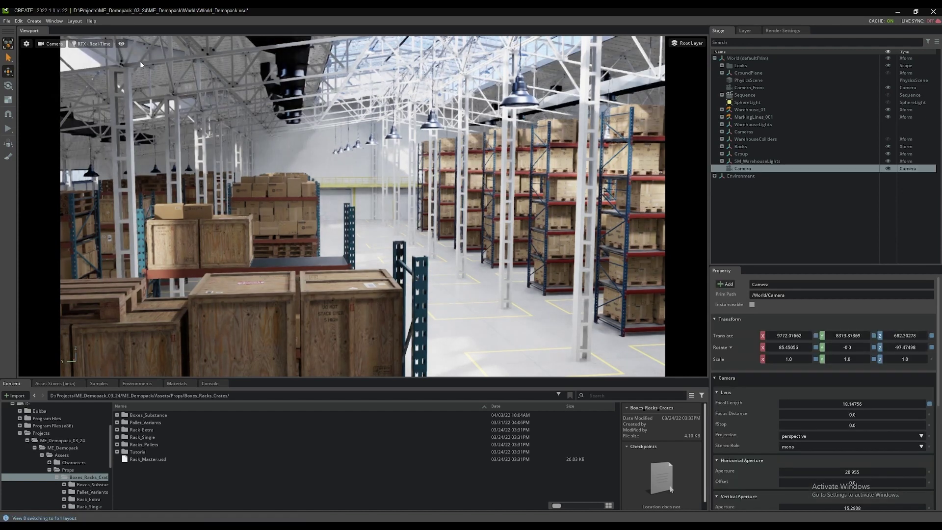
# Rename the new camera to Camera_Sh001.
pyautogui.click(754, 171)
pyautogui.doubleClick(744, 170)
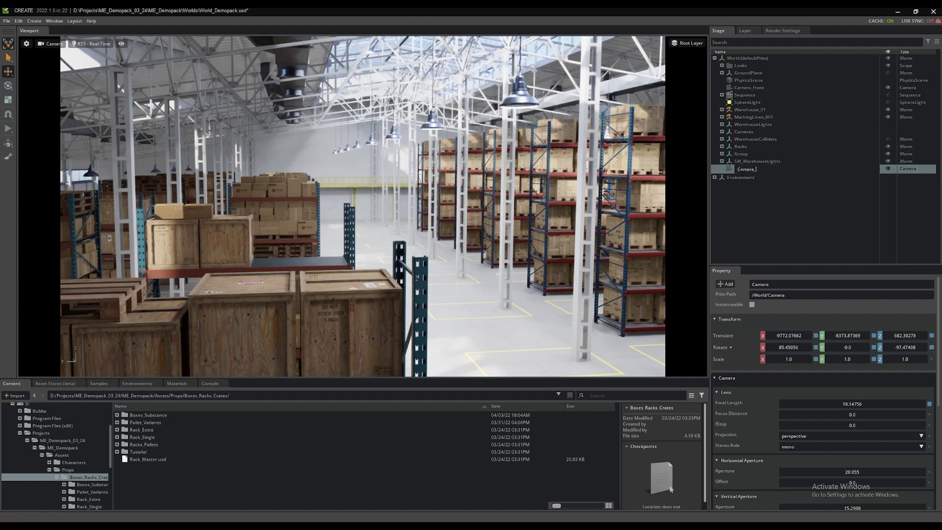
pyautogui.write('Camera_Sh001')
pyautogui.press('Return')
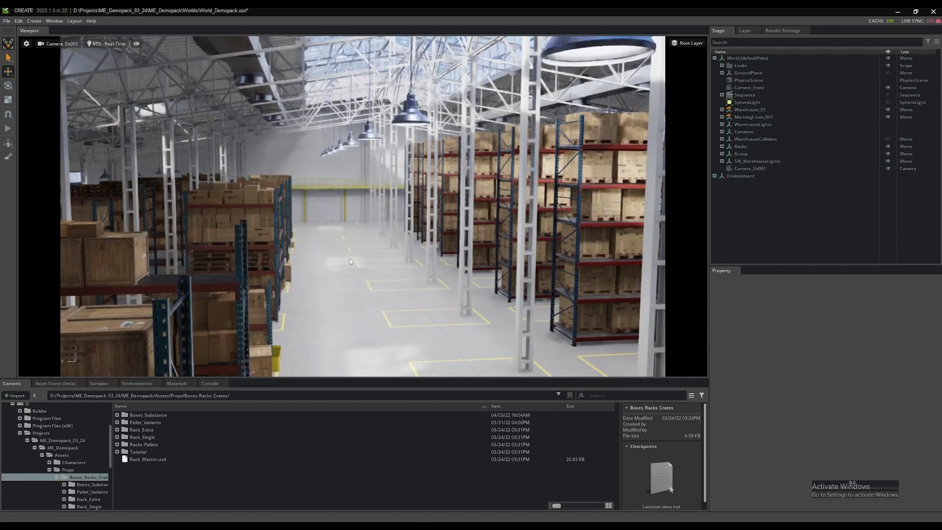
# Frame a hanging lamp, then fly down the aisle for a shot with racks left and crates right.
pyautogui.click(343, 147)
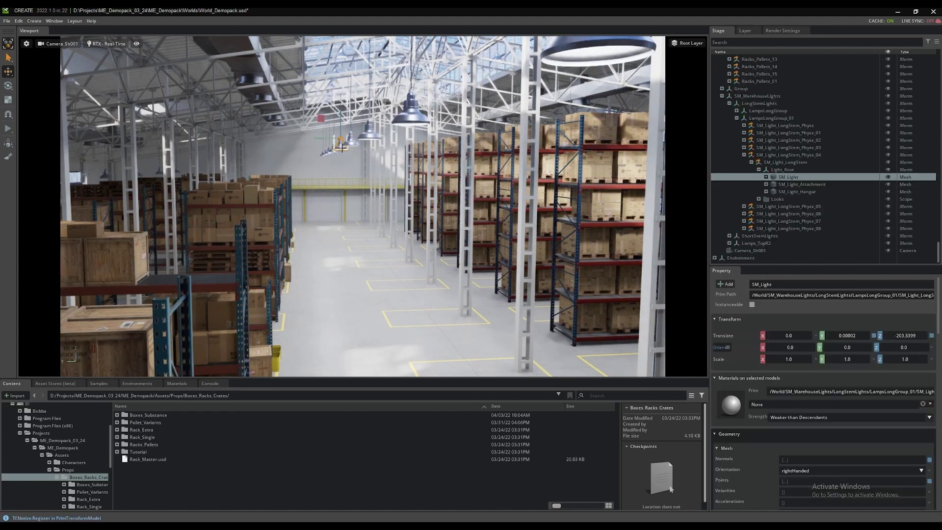
pyautogui.press('f')
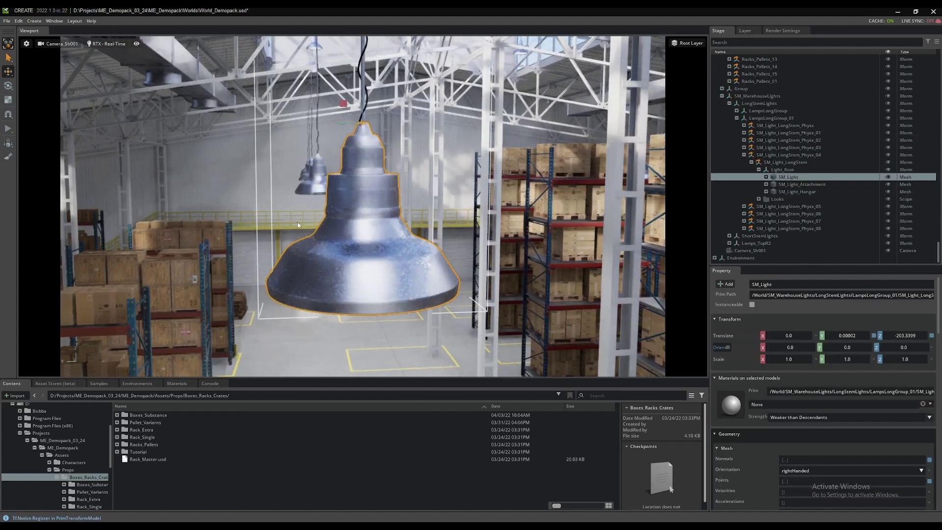
pyautogui.scroll(-10, 568, 222)
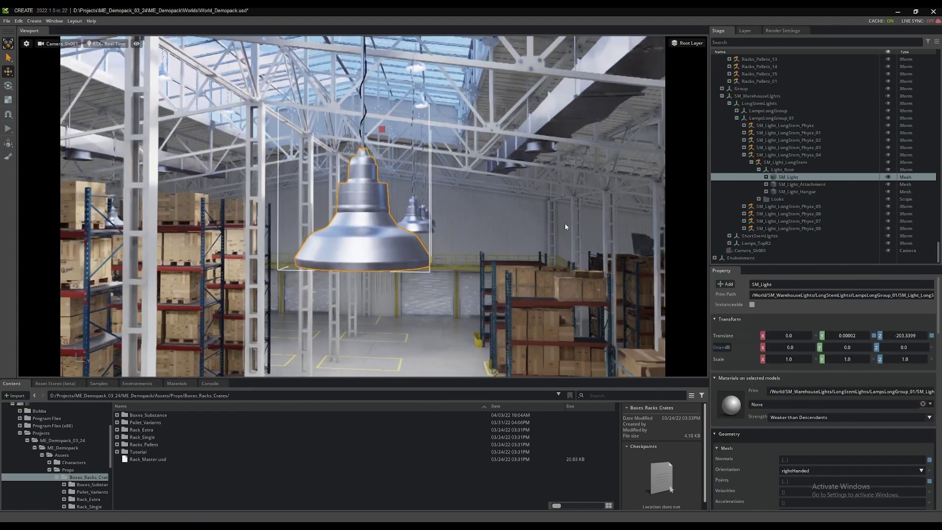
pyautogui.moveTo(564, 226); pyautogui.dragTo(410, 264, button='right')
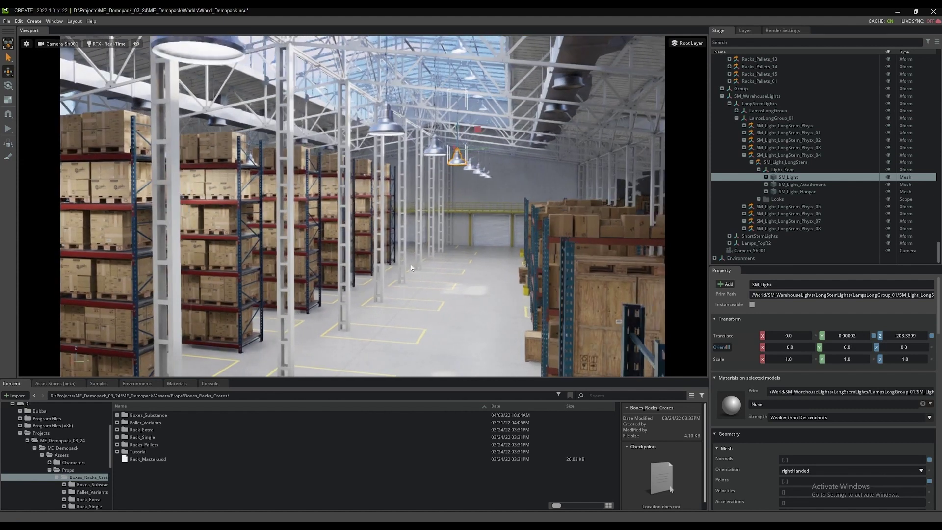
pyautogui.moveTo(346, 214); pyautogui.dragTo(339, 250, button='right')
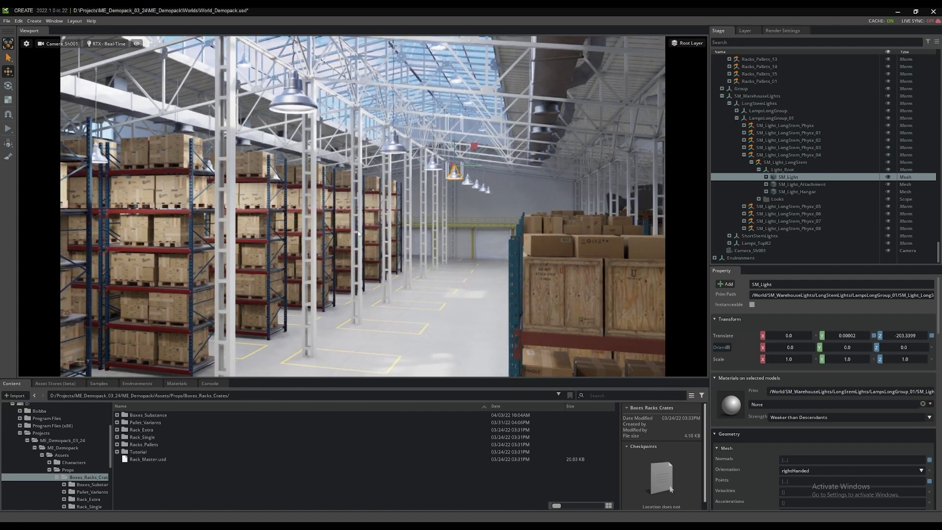
pyautogui.press('Escape')
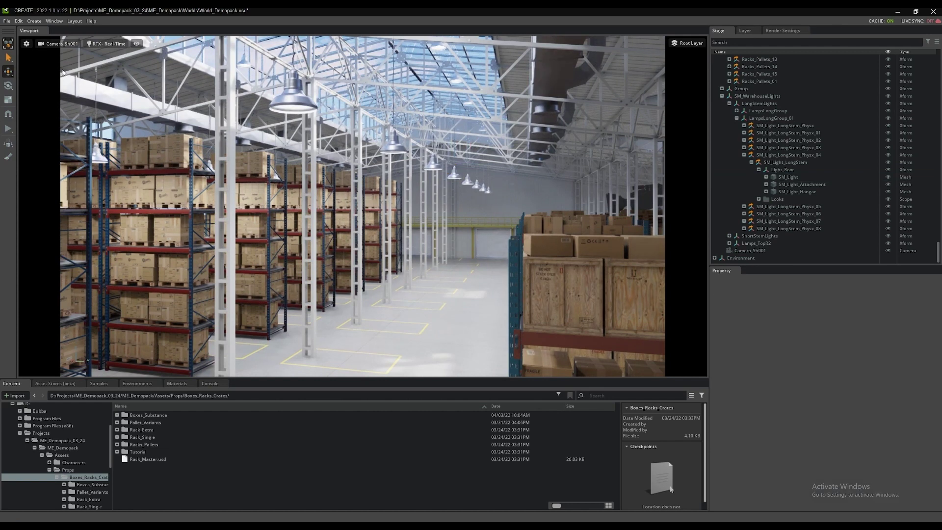
pyautogui.click(64, 44)
# Create a camera from the current view and rename it Camera_Sh002.
pyautogui.moveTo(71, 49)
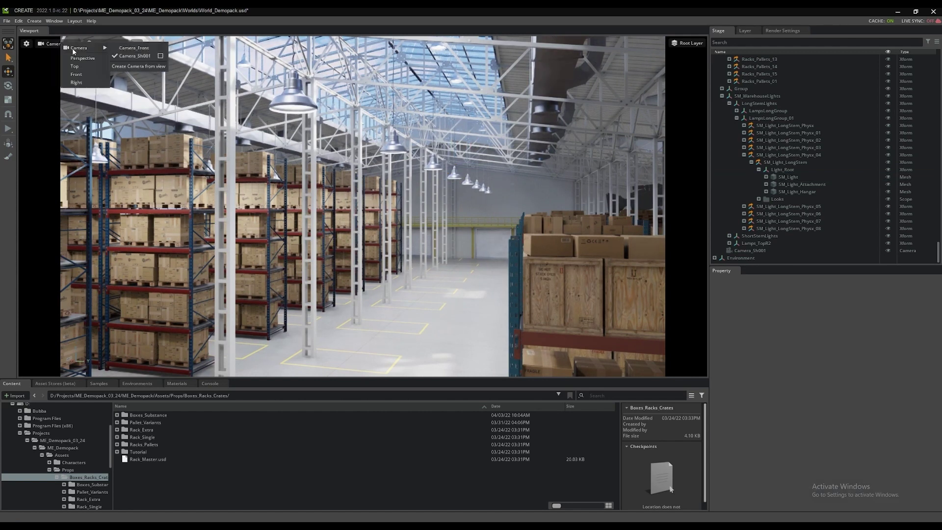
pyautogui.click(133, 67)
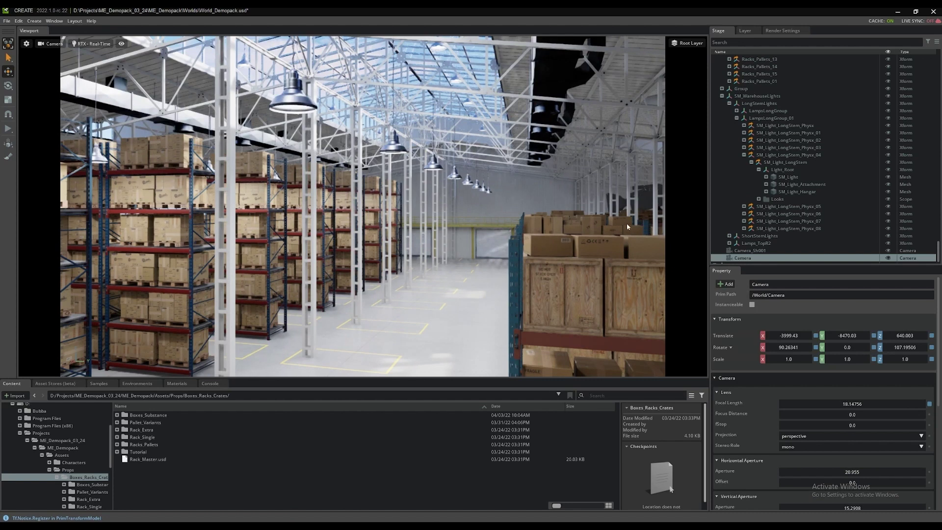
pyautogui.doubleClick(744, 251)
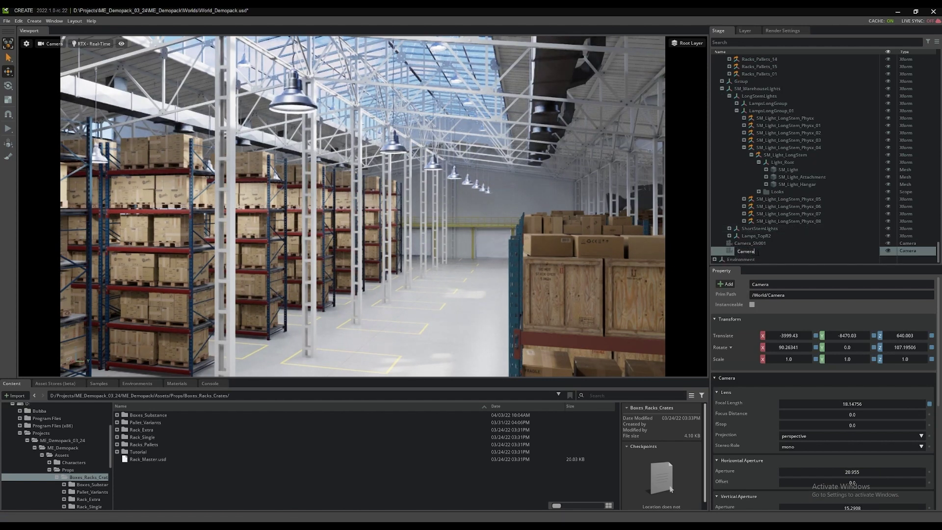
pyautogui.write('Camera_Sh002')
pyautogui.press('Return')
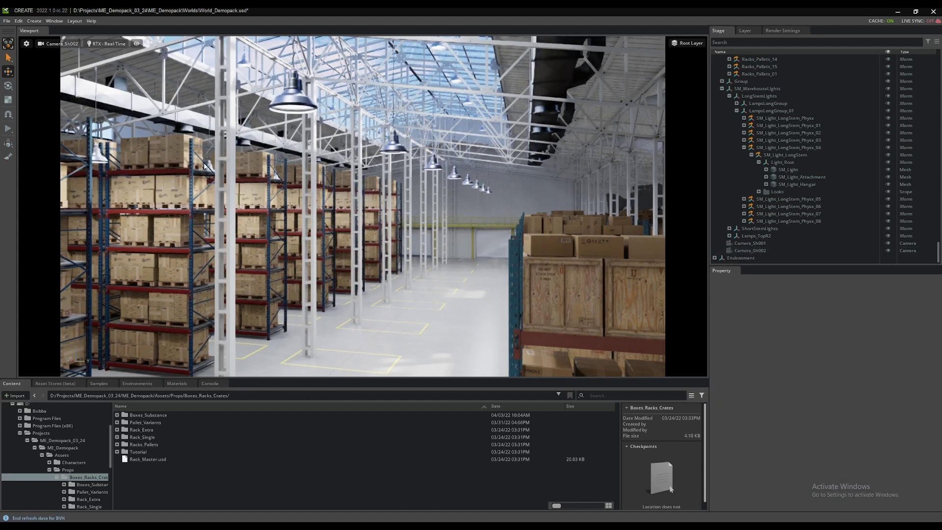
# Switch the viewport to look through Camera_Sh002.
pyautogui.click(62, 43)
pyautogui.moveTo(81, 48)
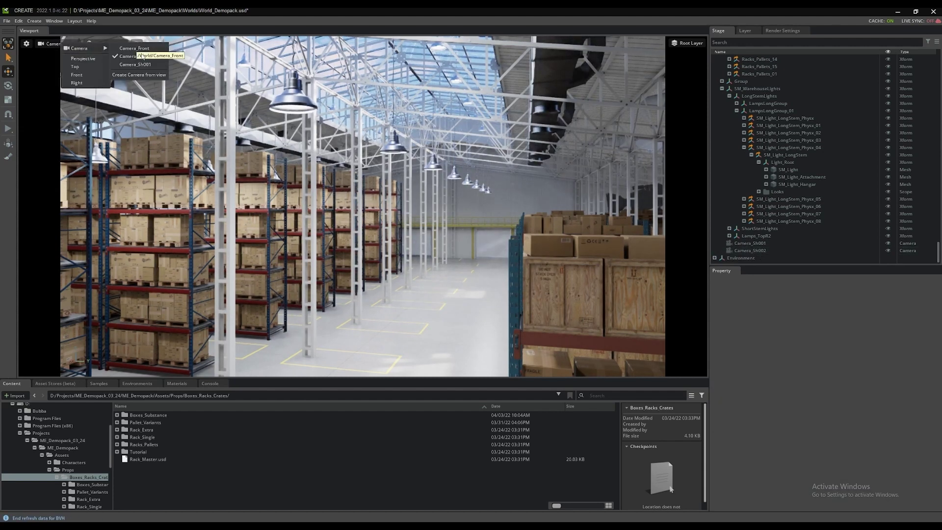
pyautogui.click(160, 57)
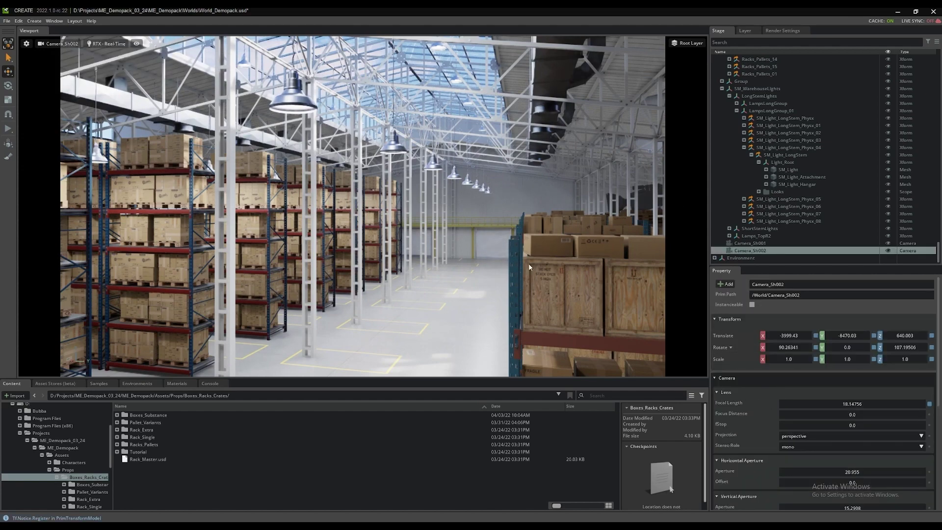
# Fly low and frame a pallet for a close-up of the stacked pallets, then select Camera_Sh002.
pyautogui.moveTo(419, 268); pyautogui.dragTo(578, 251, button='middle')
pyautogui.click(510, 184)
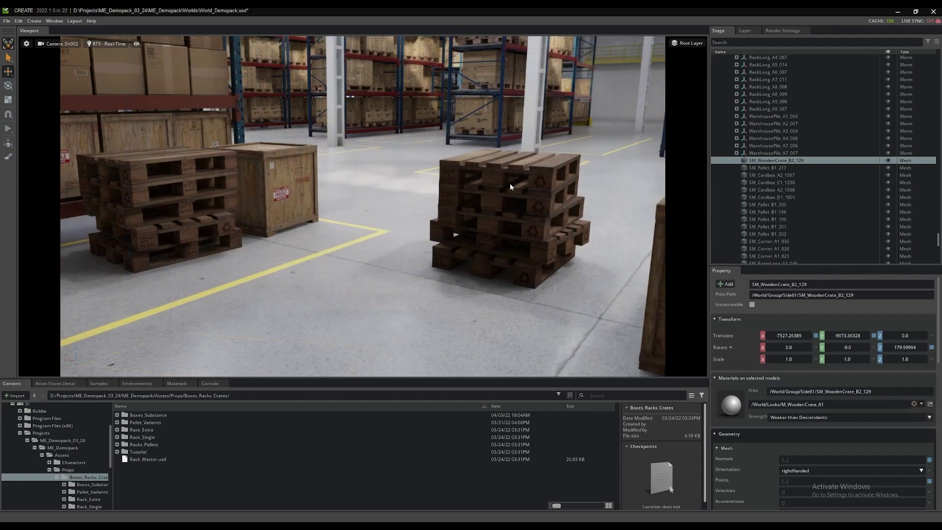
pyautogui.press('f')
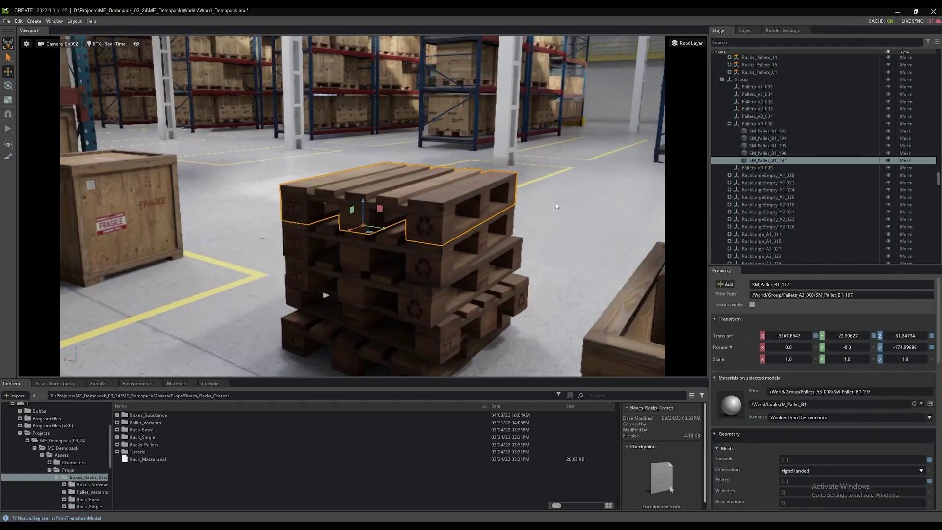
pyautogui.scroll(-5, 443, 210)
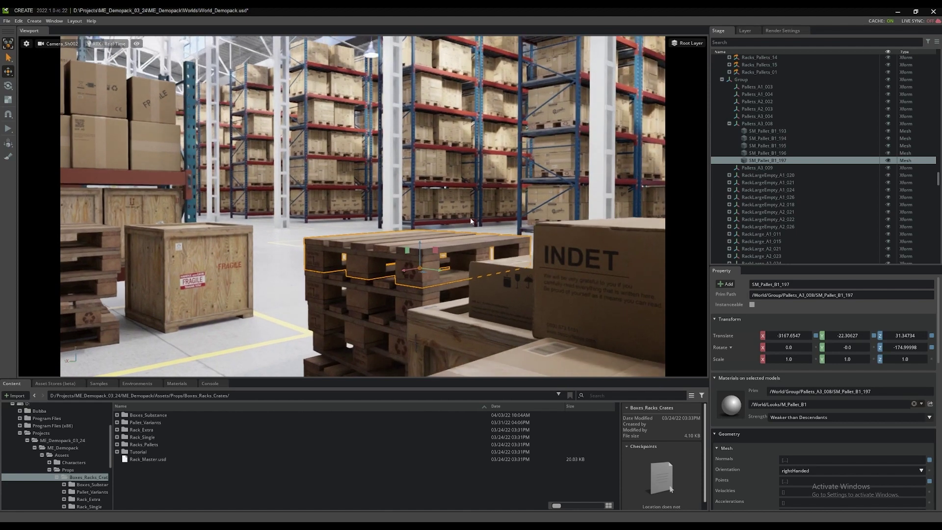
pyautogui.scroll(5, 461, 211)
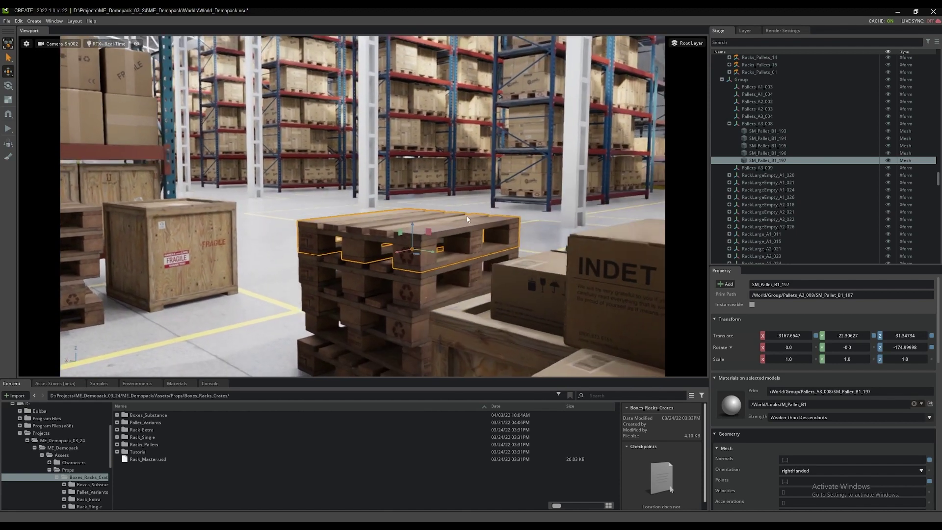
pyautogui.keyDown('alt'); pyautogui.moveTo(468, 219); pyautogui.dragTo(463, 216); pyautogui.keyUp('alt')
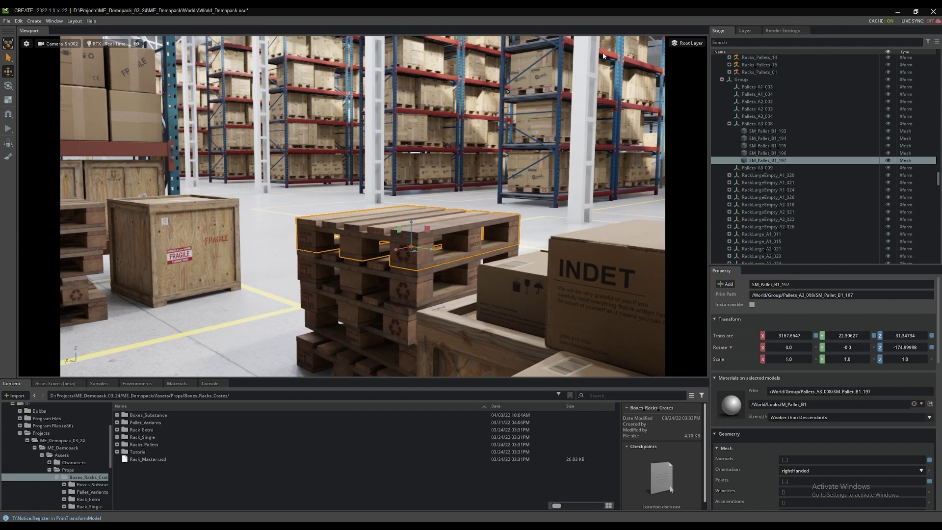
pyautogui.moveTo(938, 180); pyautogui.dragTo(938, 257)
pyautogui.click(751, 250)
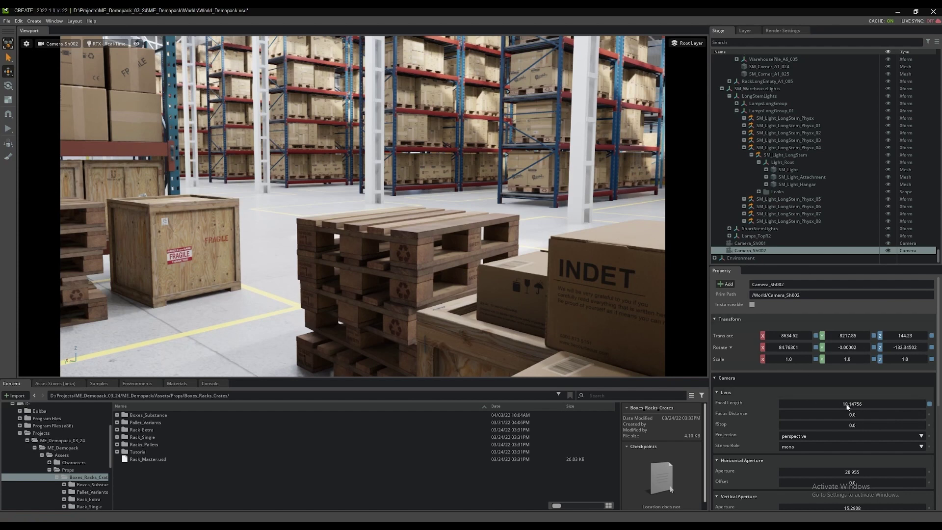
# Set Camera_Sh002's focal length to 17.3, focus distance to 500 and f-stop to 1.7.
pyautogui.moveTo(847, 405); pyautogui.dragTo(843, 404)
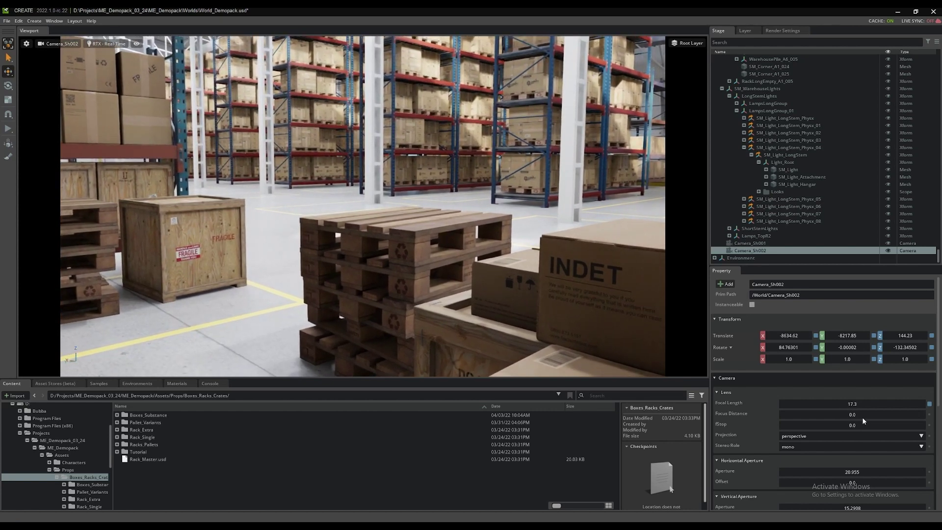
pyautogui.moveTo(850, 416); pyautogui.dragTo(852, 417)
pyautogui.doubleClick(858, 413)
pyautogui.write('500')
pyautogui.press('Return')
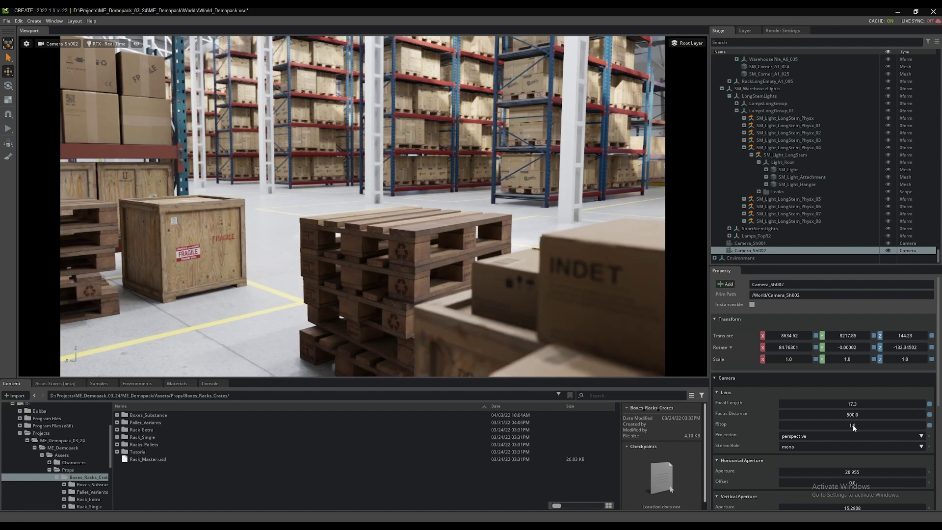
pyautogui.moveTo(858, 425)
pyautogui.mouseDown()
pyautogui.moveTo(843, 425)
pyautogui.moveTo(853, 427)
pyautogui.mouseUp()
# Create a third camera from the view framing the cardboard boxes on the blue rack.
pyautogui.click(776, 263)
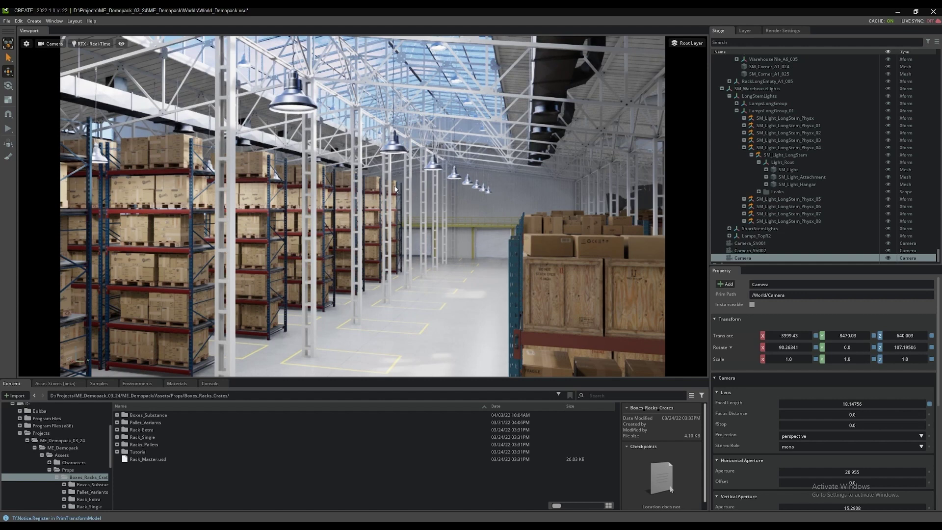
pyautogui.click(396, 189)
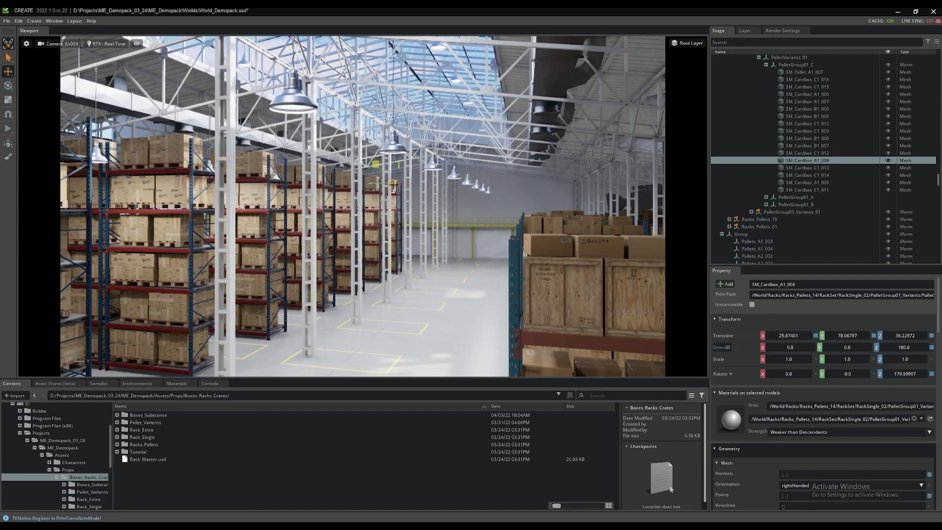
pyautogui.press('f')
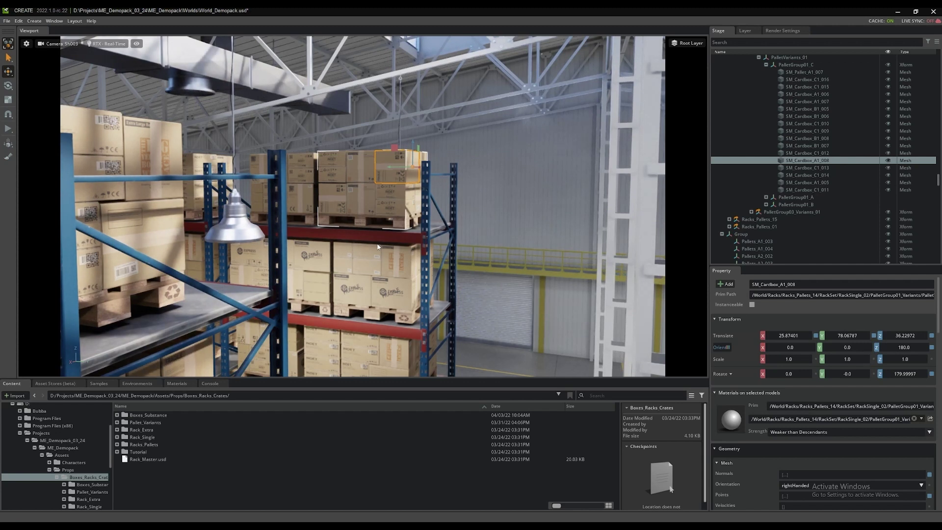
pyautogui.press('Escape')
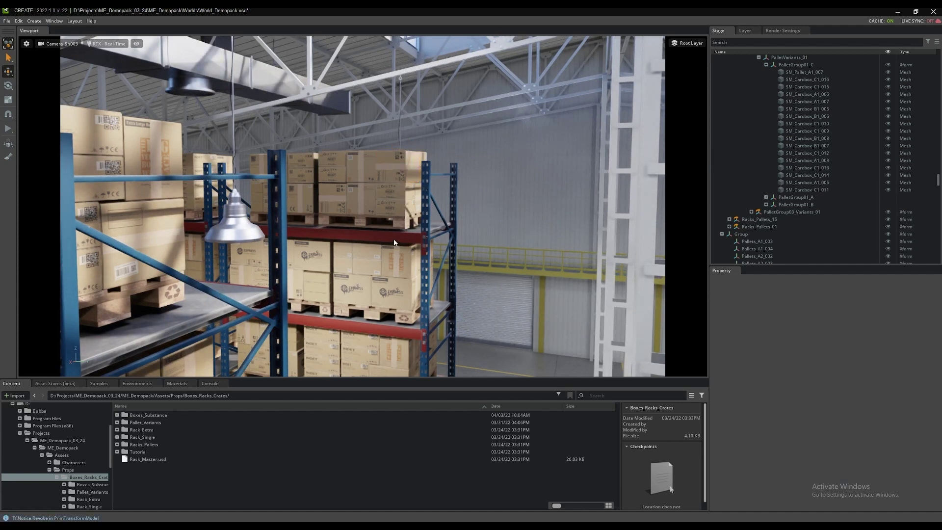
# Select Camera_Sh003 and set keyframes on its current Translate and Rotate values.
pyautogui.click(61, 44)
pyautogui.moveTo(91, 50)
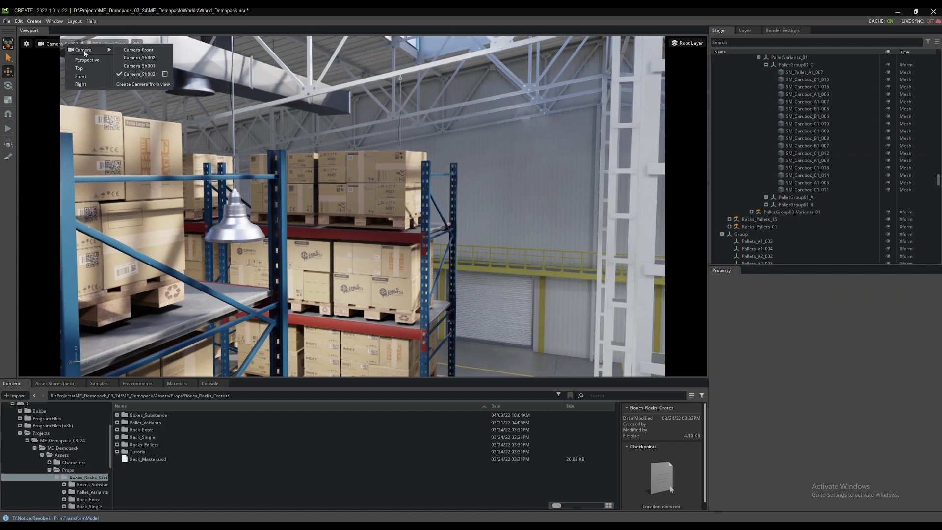
pyautogui.click(164, 73)
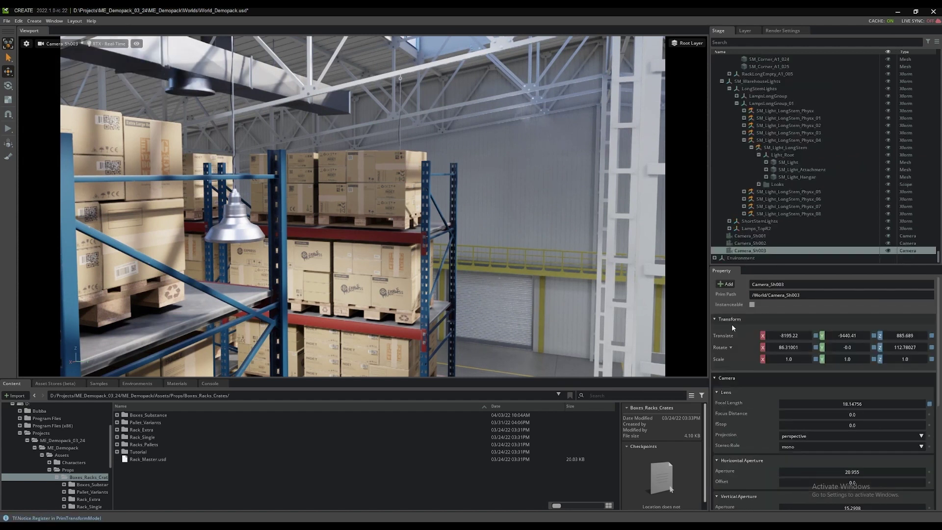
pyautogui.rightClick(723, 337)
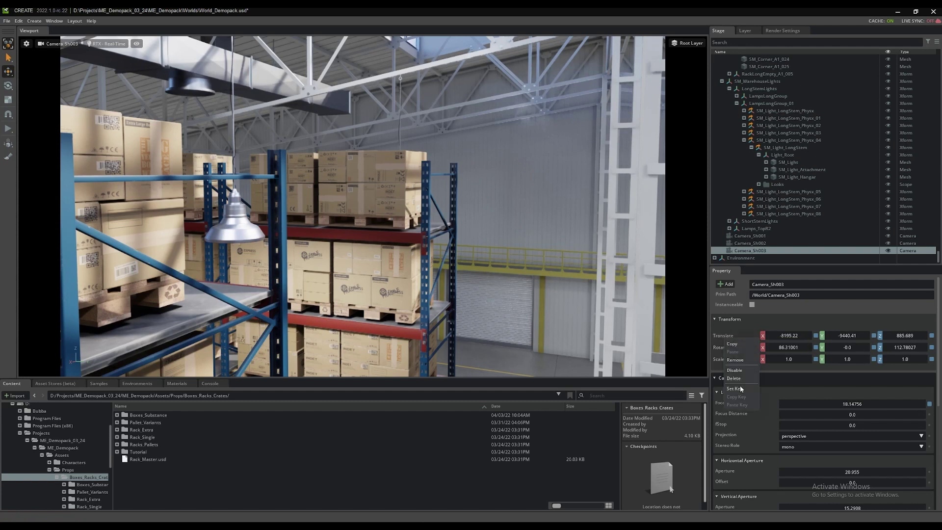
pyautogui.click(740, 387)
pyautogui.rightClick(720, 349)
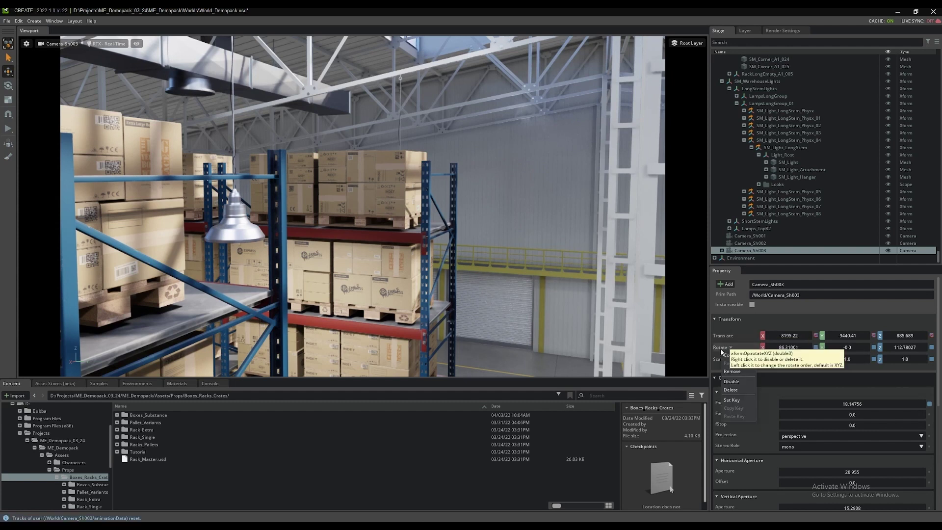
pyautogui.click(732, 399)
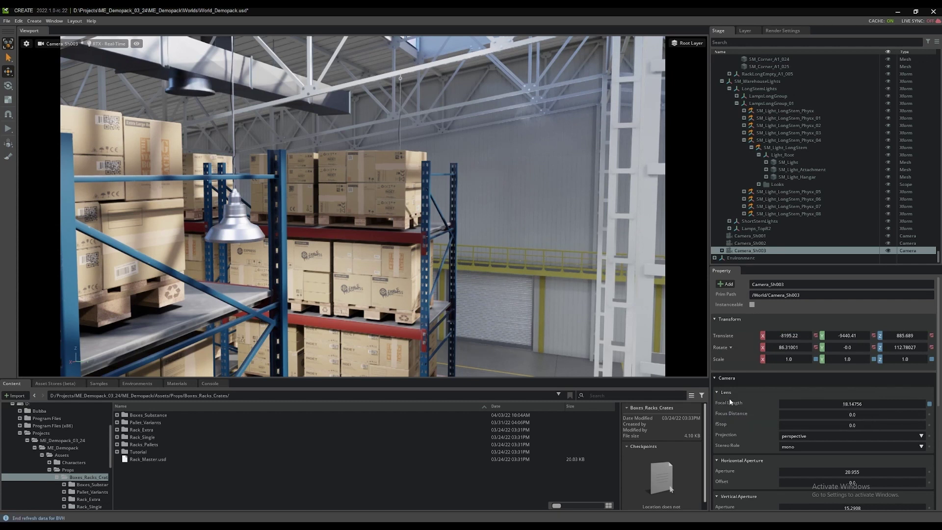
# Show the Animation Timeline, scrub the playhead, and trim the playback range to end at frame 150.
pyautogui.click(55, 21)
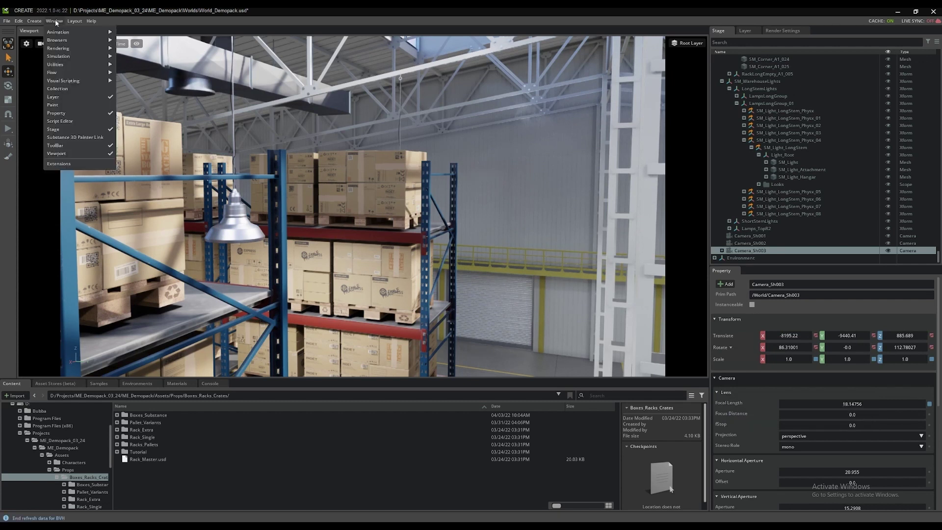
pyautogui.moveTo(58, 33)
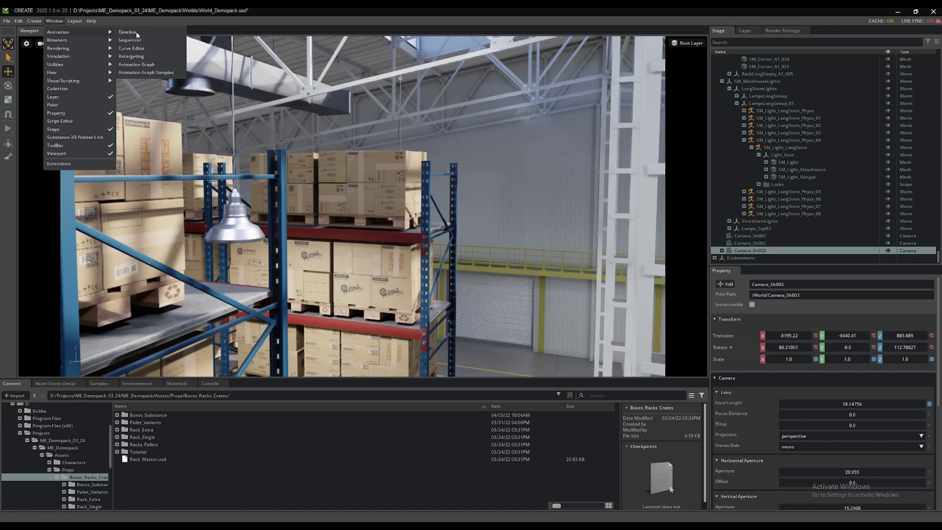
pyautogui.click(128, 32)
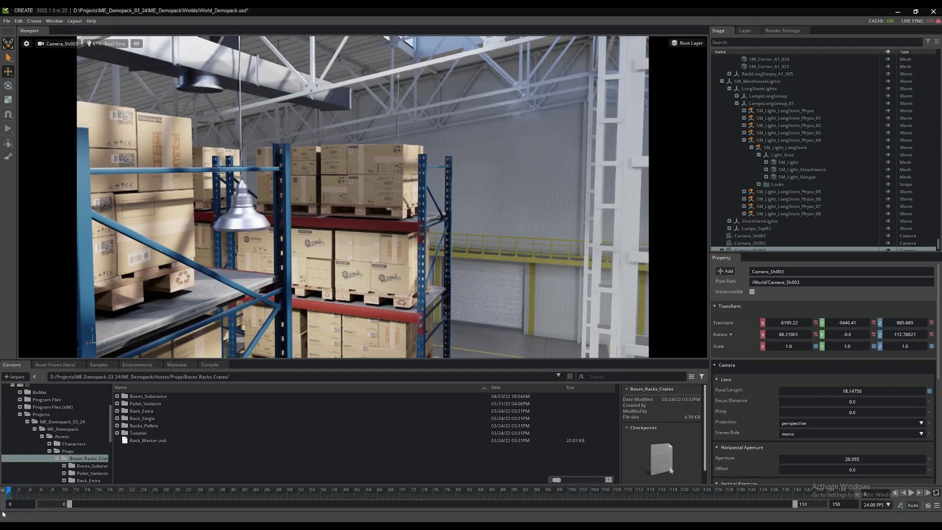
pyautogui.moveTo(13, 493)
pyautogui.mouseDown()
pyautogui.moveTo(690, 490)
pyautogui.moveTo(2, 489)
pyautogui.mouseUp()
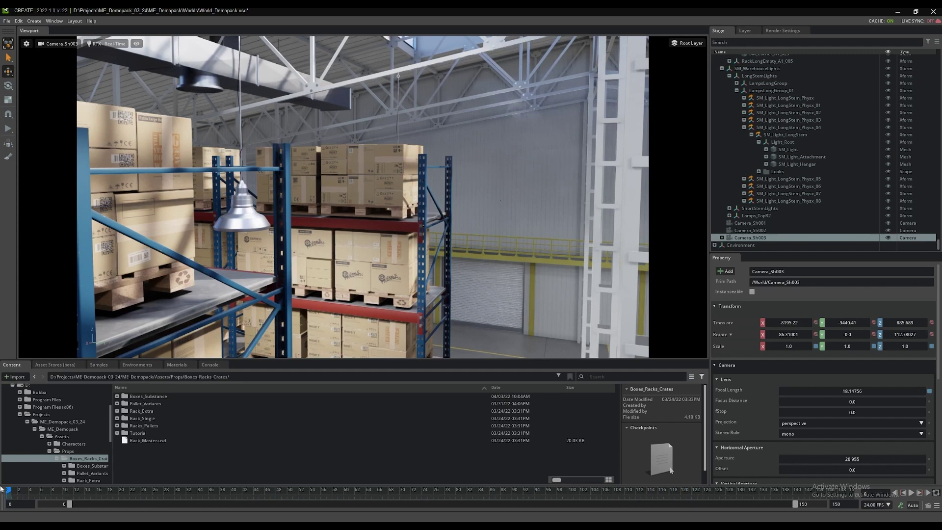
pyautogui.moveTo(796, 504); pyautogui.dragTo(818, 519)
# Keep 24 FPS, enable Auto keying, and move the playhead to about frame 120.
pyautogui.click(888, 505)
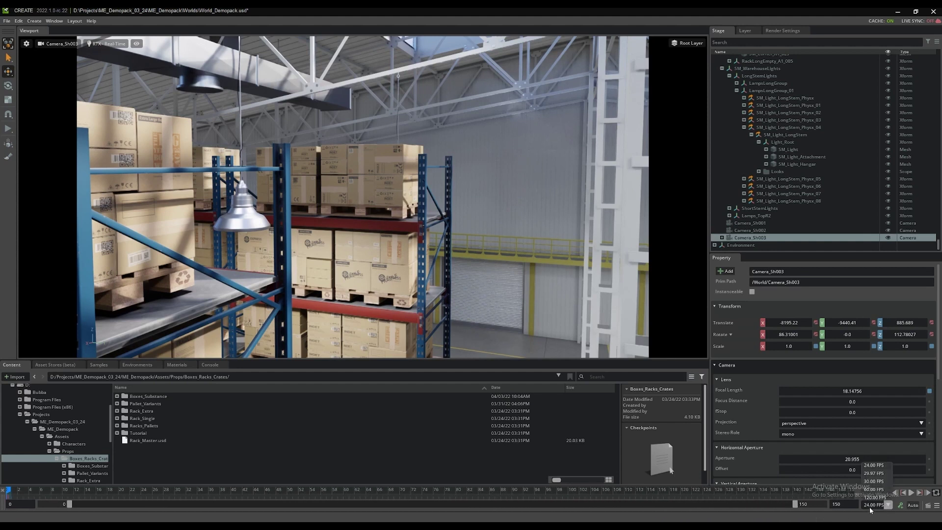
pyautogui.click(870, 508)
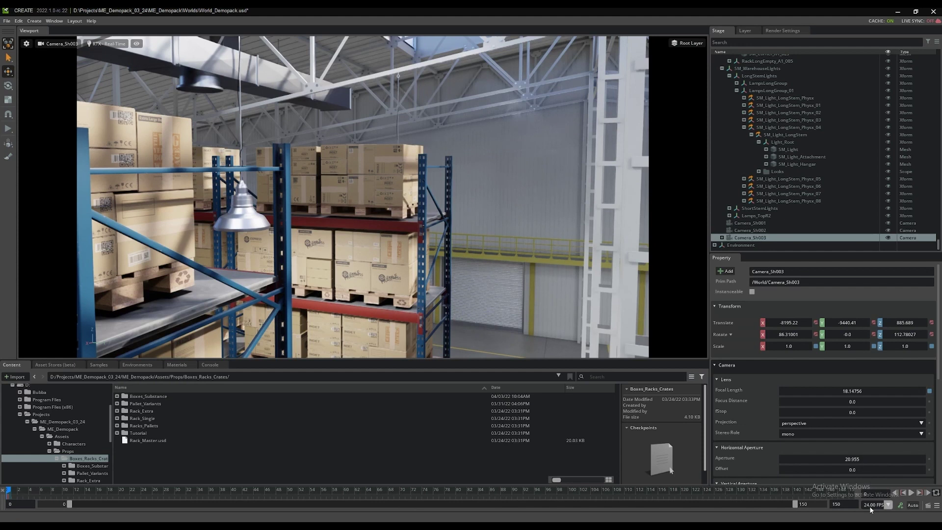
pyautogui.click(914, 507)
pyautogui.moveTo(8, 491); pyautogui.dragTo(697, 491)
pyautogui.click(649, 494)
# Fly the camera forward into the warehouse aisle, then scrub back to frame 16 to preview.
pyautogui.moveTo(369, 244); pyautogui.dragTo(387, 242, button='right')
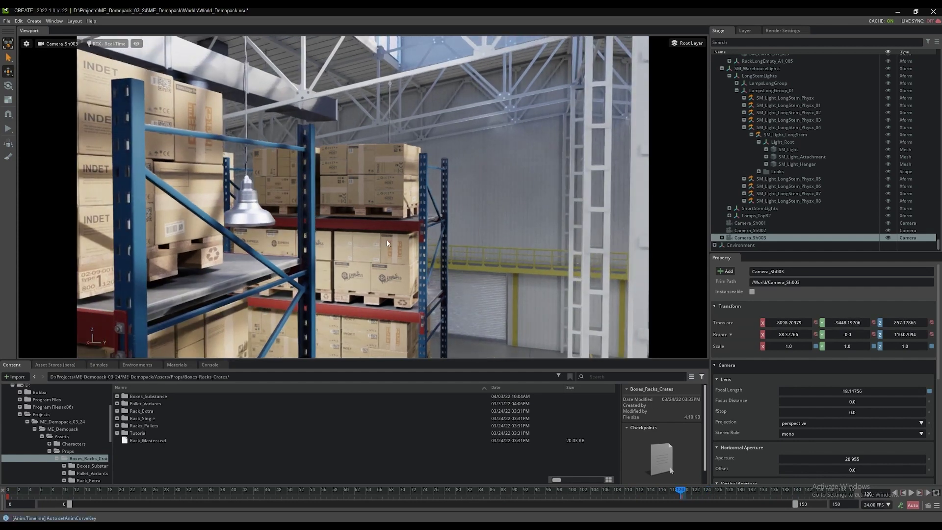
pyautogui.scroll(-10, 385, 240)
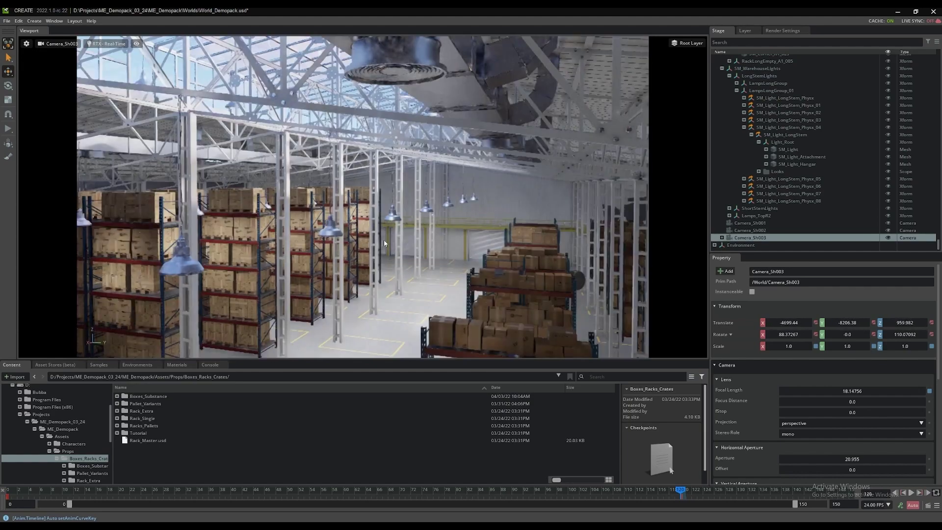
pyautogui.scroll(5, 384, 242)
pyautogui.moveTo(353, 243); pyautogui.dragTo(371, 240, button='right')
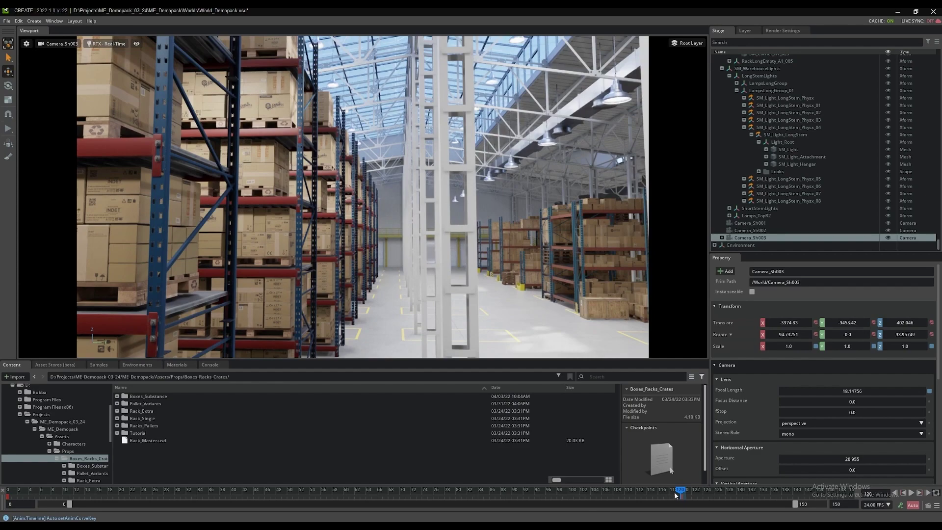
pyautogui.moveTo(678, 491); pyautogui.dragTo(518, 491)
pyautogui.moveTo(463, 480); pyautogui.dragTo(1, 460)
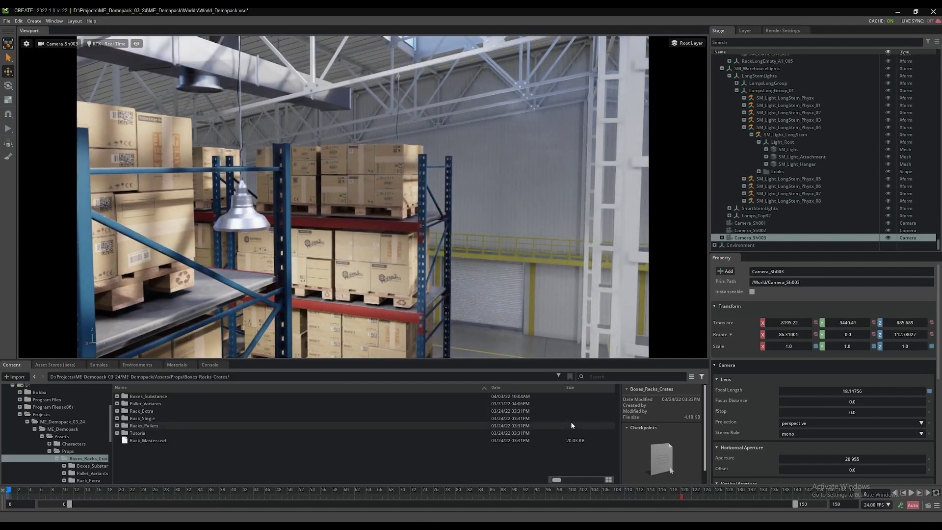
# Turn off Auto keying, open the Curve Editor, and isolate and frame the third translate curve.
pyautogui.click(913, 506)
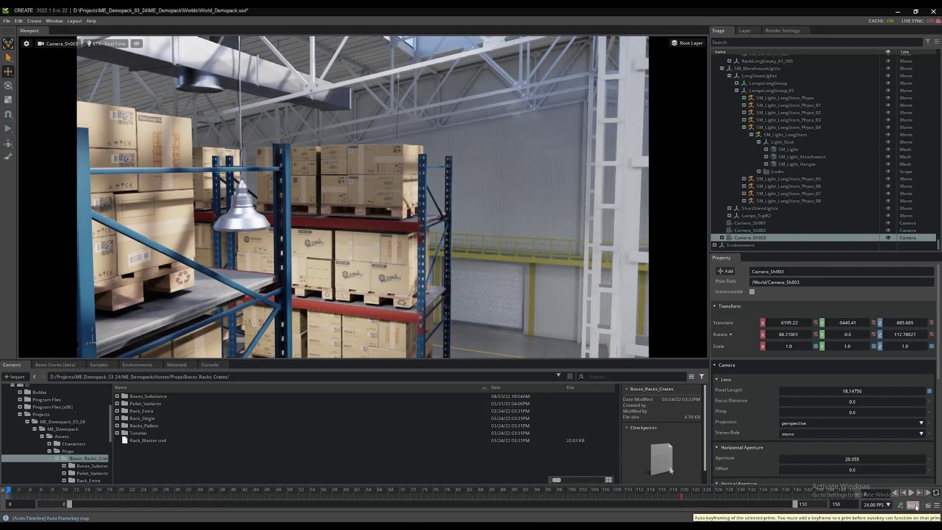
pyautogui.click(61, 21)
pyautogui.moveTo(78, 32)
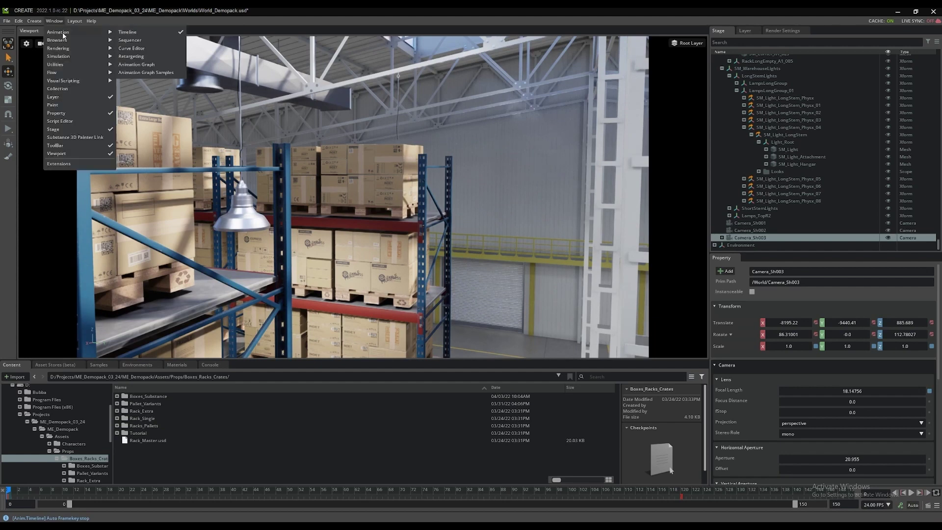
pyautogui.click(132, 48)
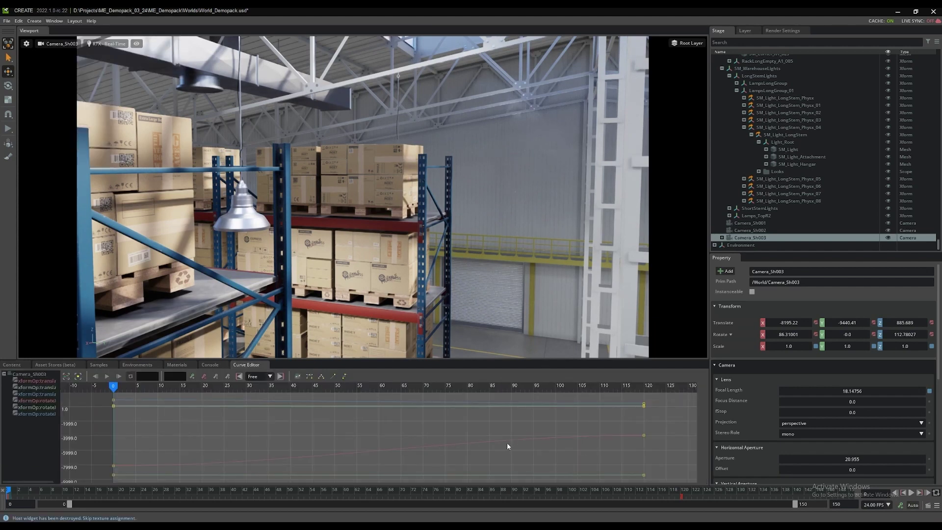
pyautogui.click(43, 394)
pyautogui.click(66, 376)
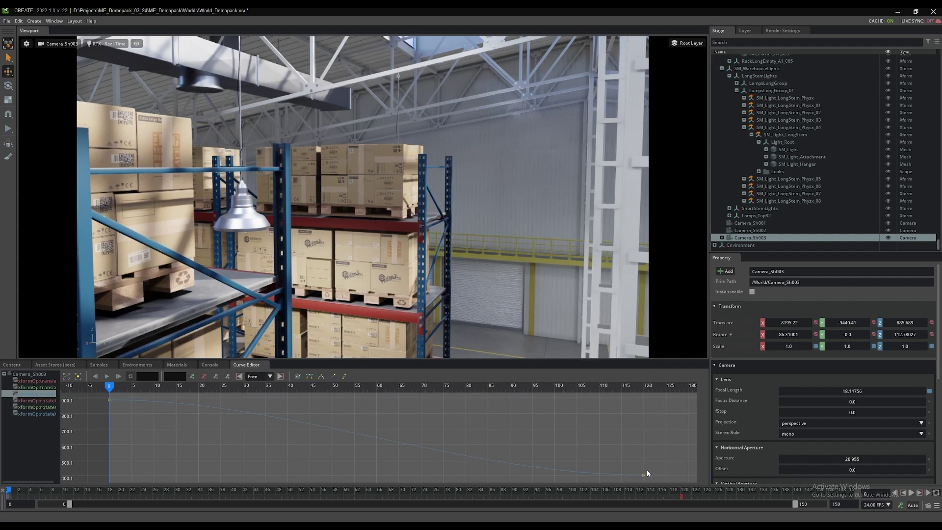
# Constrain the curve's last key to Vertical movement, test a drag, undo it, and show all curves.
pyautogui.moveTo(633, 466); pyautogui.dragTo(648, 477)
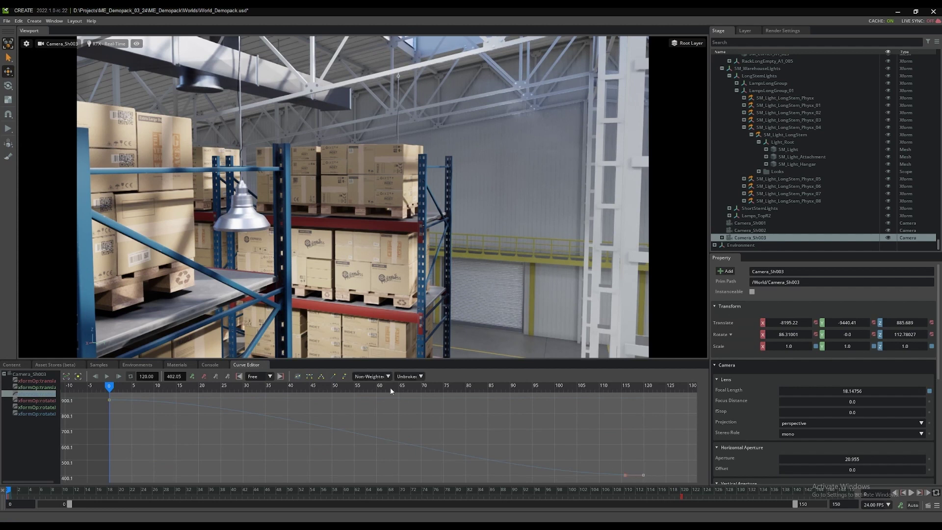
pyautogui.click(269, 376)
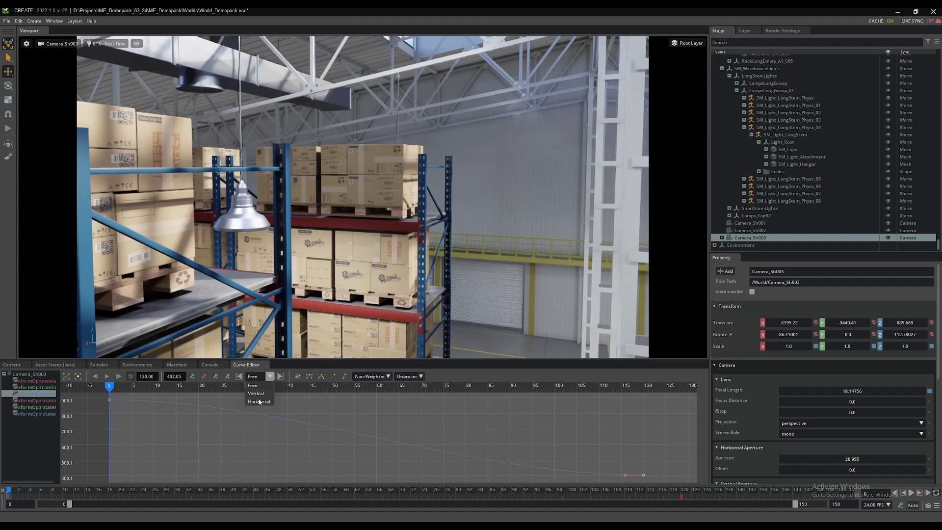
pyautogui.click(255, 393)
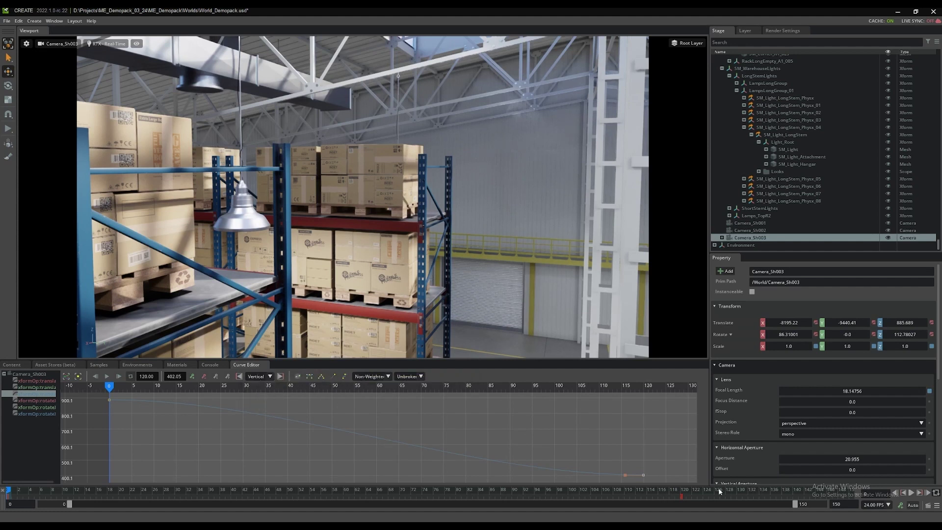
pyautogui.moveTo(645, 474)
pyautogui.mouseDown(button='middle')
pyautogui.moveTo(648, 440)
pyautogui.moveTo(638, 457)
pyautogui.mouseUp(button='middle')
pyautogui.moveTo(639, 460)
pyautogui.mouseDown()
pyautogui.moveTo(645, 434)
pyautogui.moveTo(641, 476)
pyautogui.moveTo(639, 446)
pyautogui.moveTo(640, 465)
pyautogui.mouseUp()
pyautogui.hotkey('ctrl', 'z')
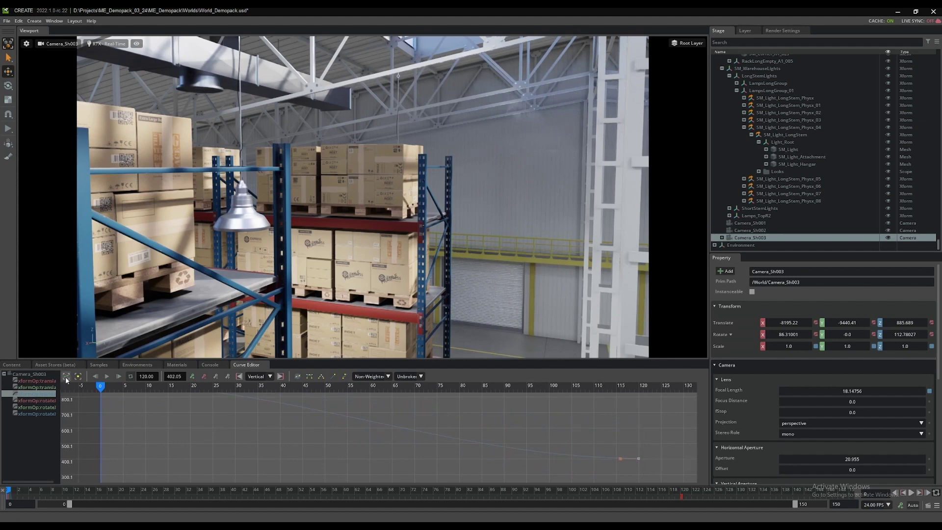
pyautogui.click(30, 374)
# Preview Camera_Sh001 and Camera_Sh002, then settle on Camera_Sh003 as the viewport camera.
pyautogui.click(55, 45)
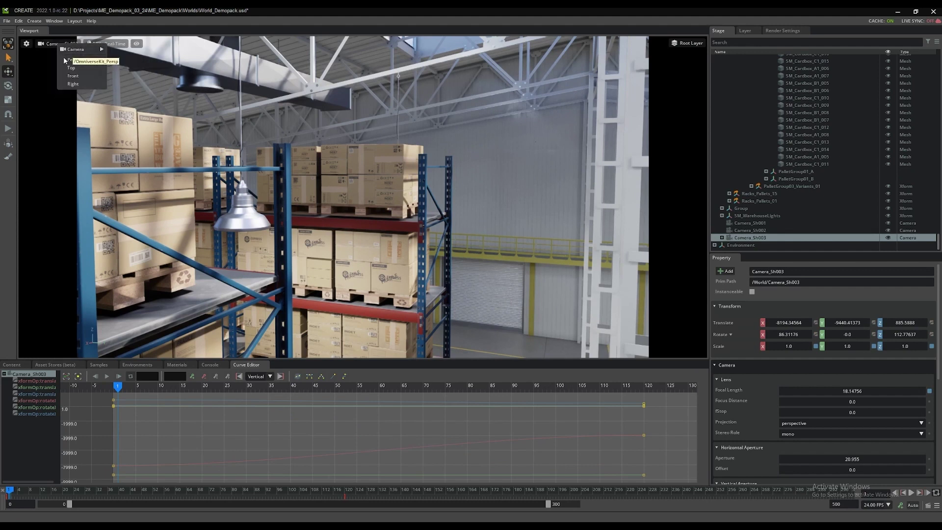
pyautogui.moveTo(76, 49)
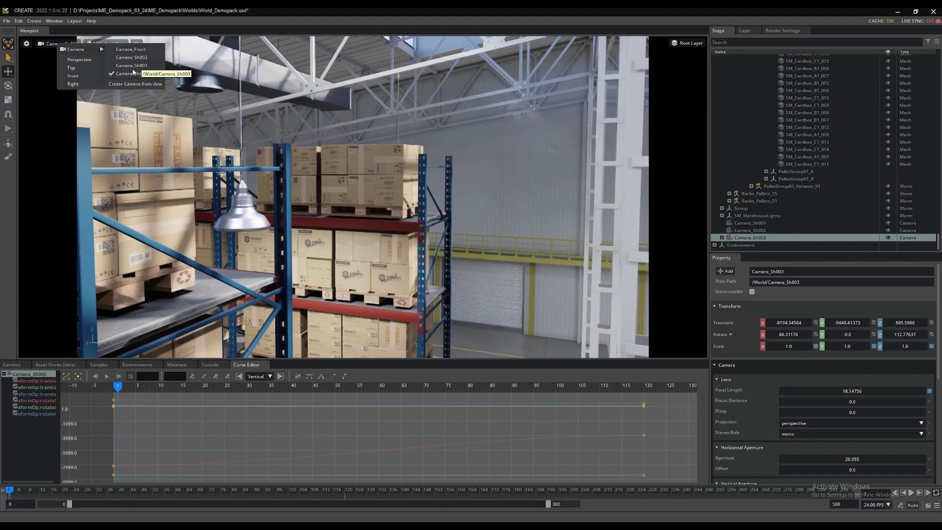
pyautogui.click(133, 66)
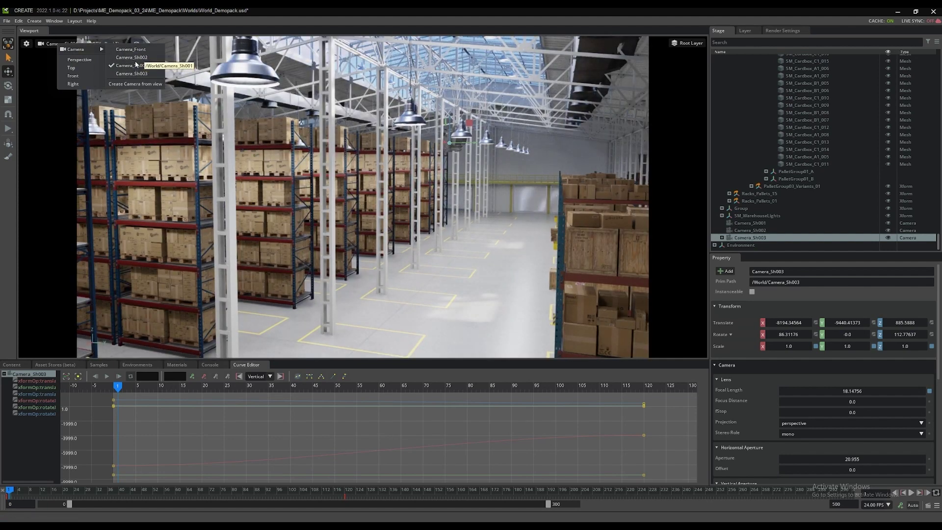
pyautogui.click(132, 58)
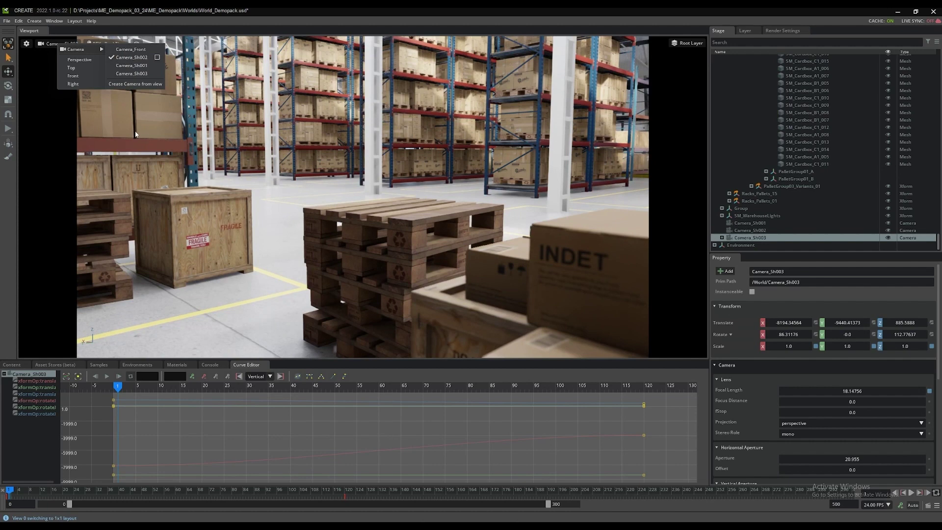
pyautogui.click(132, 73)
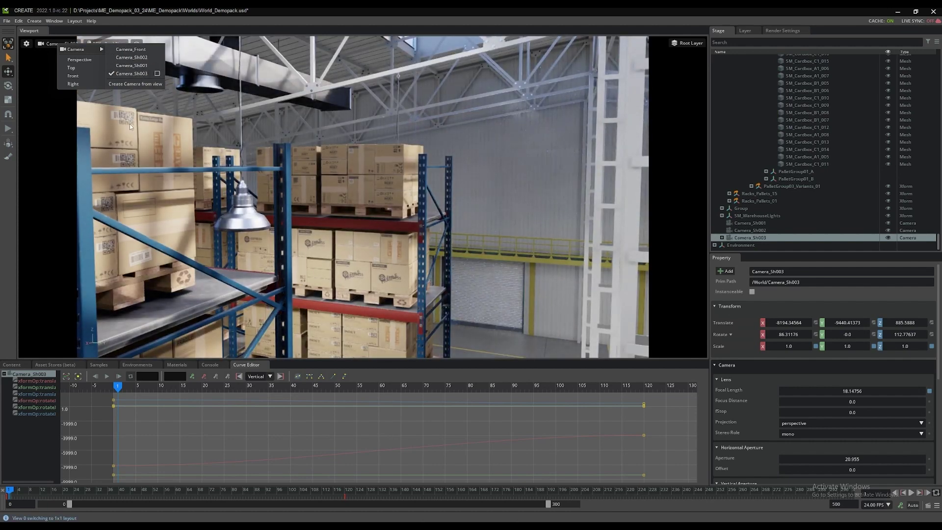
pyautogui.click(55, 107)
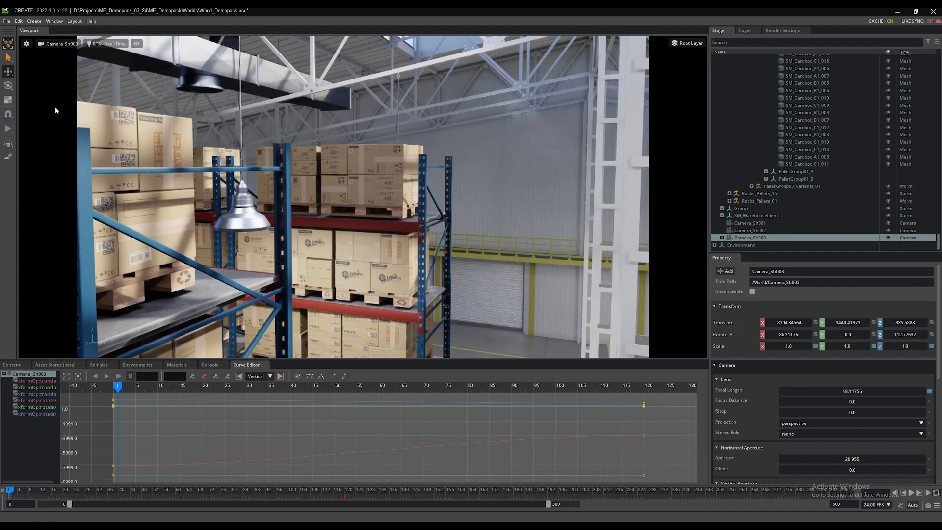
# Open the Sequencer from Window > Animation and dock it into the bottom panel beside the Curve Editor.
pyautogui.click(57, 22)
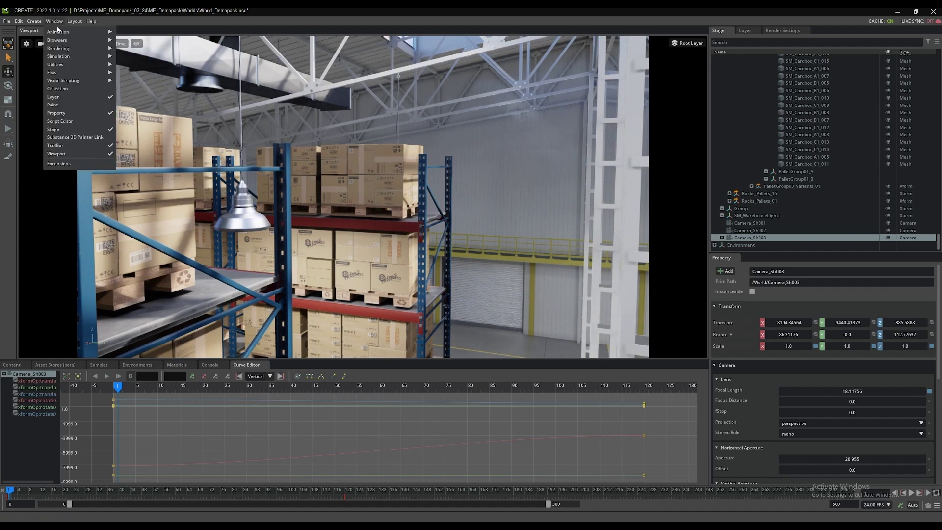
pyautogui.moveTo(57, 32)
pyautogui.click(130, 40)
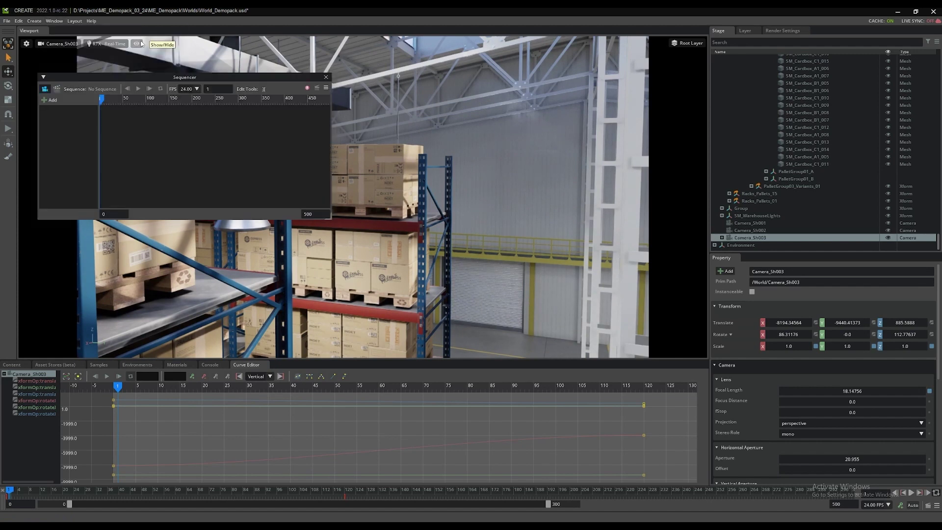
pyautogui.moveTo(144, 79); pyautogui.dragTo(303, 369)
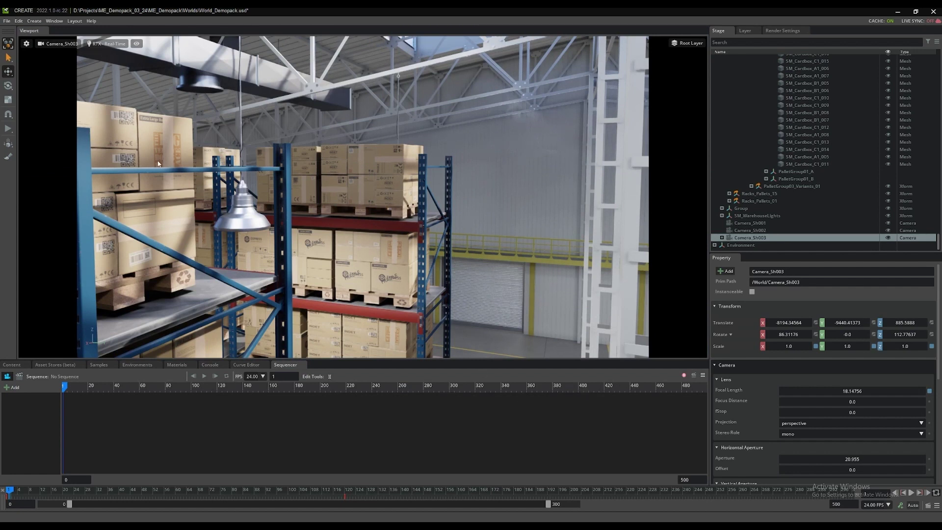
# Create a Shot track, drop Camera_Sh001 onto it, and trim the clip to frames 1–90.
pyautogui.click(12, 388)
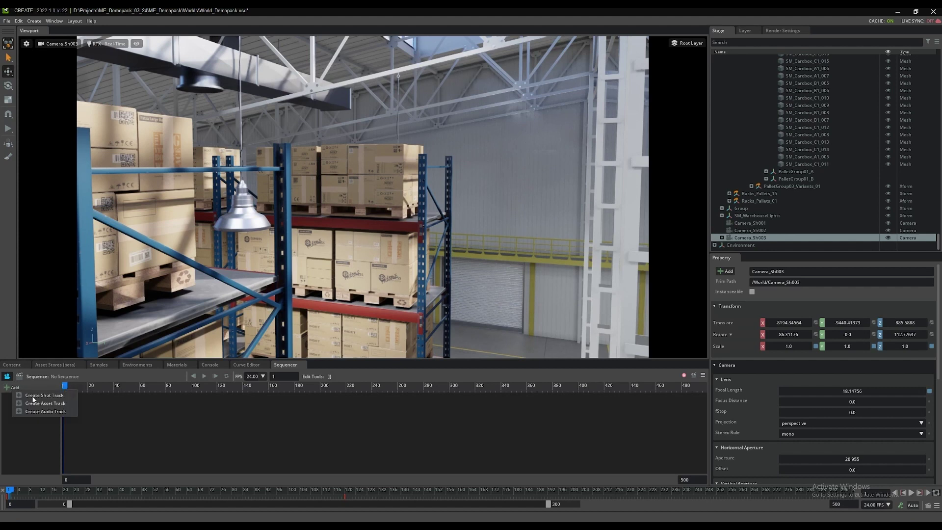
pyautogui.click(32, 395)
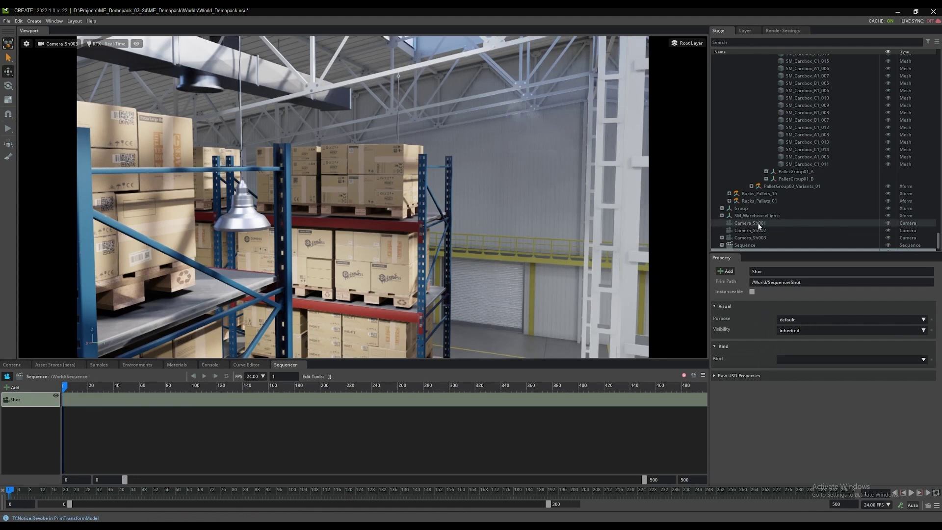
pyautogui.moveTo(758, 223); pyautogui.dragTo(71, 405)
pyautogui.moveTo(148, 404); pyautogui.dragTo(141, 404)
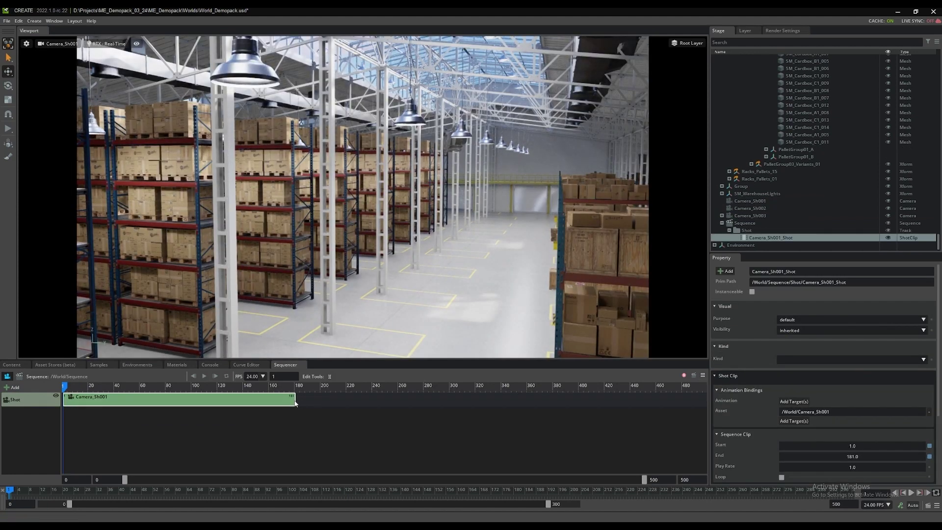
pyautogui.moveTo(295, 402); pyautogui.dragTo(176, 405)
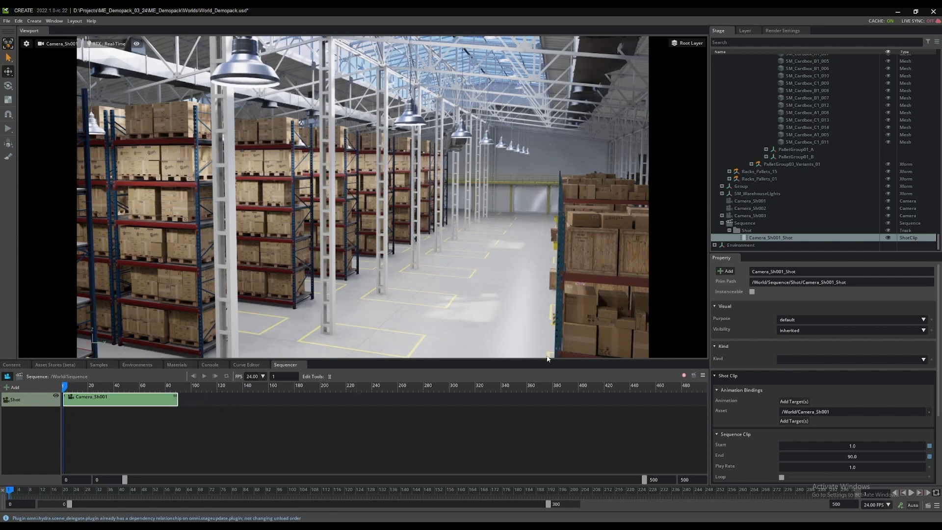
# Drop Camera_Sh002 onto the Shot track and fit its clip to frames 90–180.
pyautogui.click(762, 208)
pyautogui.moveTo(764, 210); pyautogui.dragTo(199, 406)
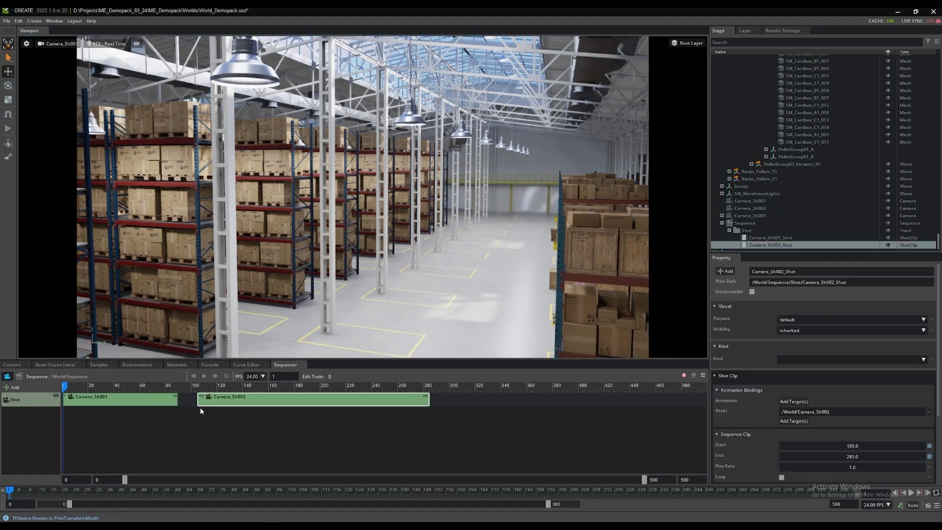
pyautogui.moveTo(278, 398); pyautogui.dragTo(257, 399)
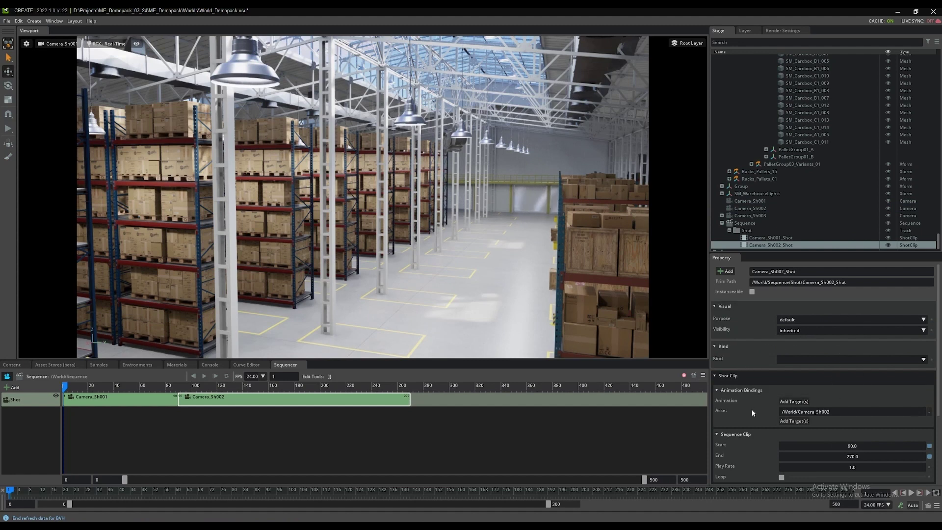
pyautogui.scroll(-3, 780, 384)
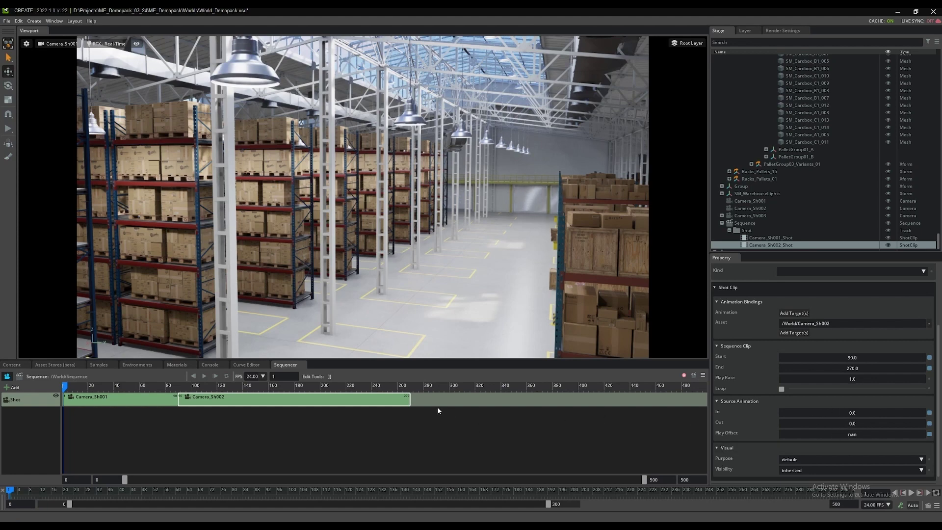
pyautogui.moveTo(409, 402); pyautogui.dragTo(293, 401)
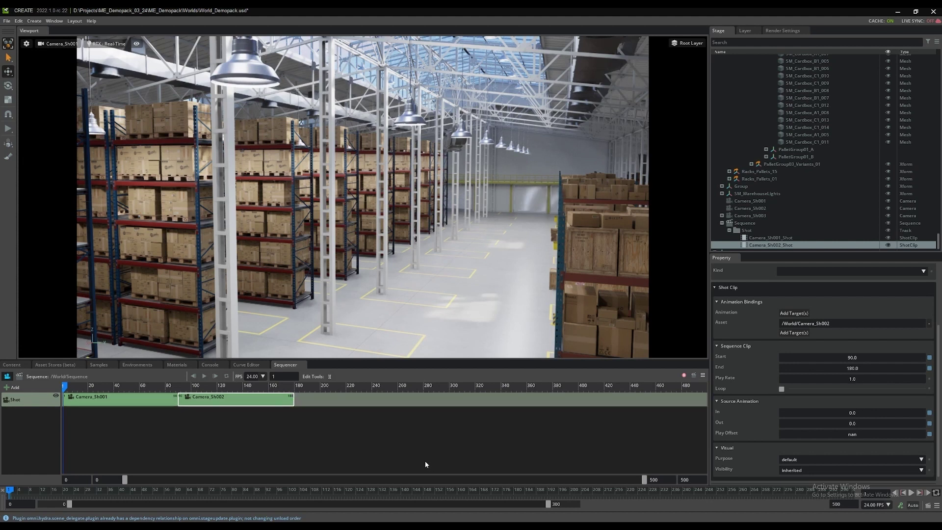
# Place Camera_Sh003 on the Shot track from frame 180 and scrub to preview all three shots.
pyautogui.click(758, 216)
pyautogui.moveTo(759, 220); pyautogui.dragTo(348, 401)
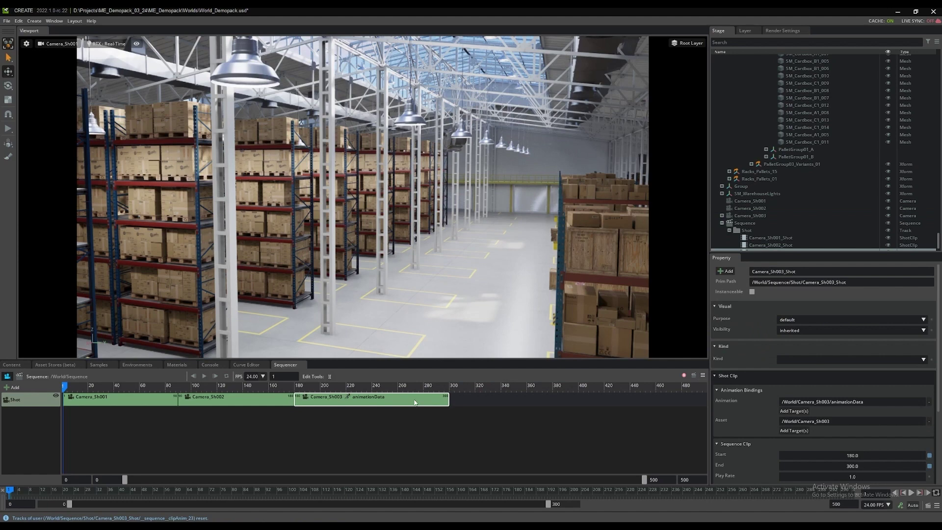
pyautogui.moveTo(65, 386); pyautogui.dragTo(451, 386)
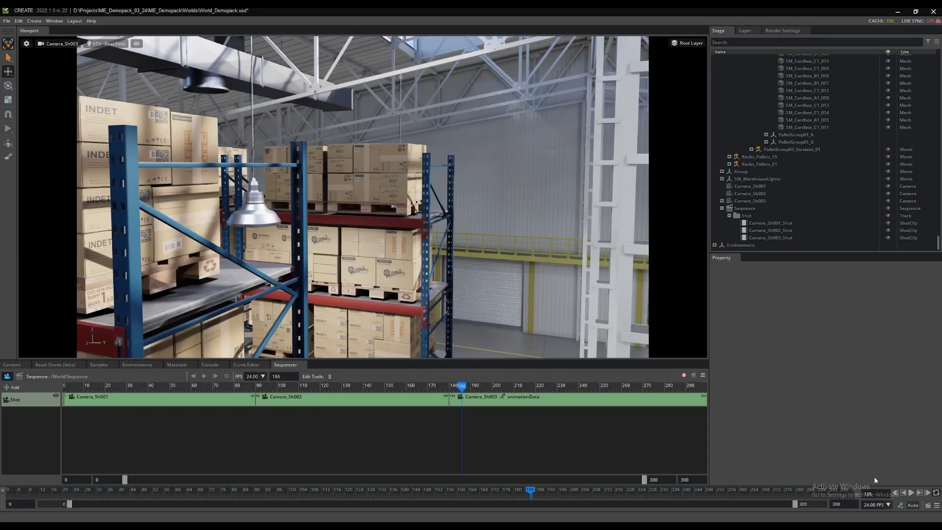
# Open Movie Capture from Window > Rendering and select the full output folder path.
pyautogui.click(54, 21)
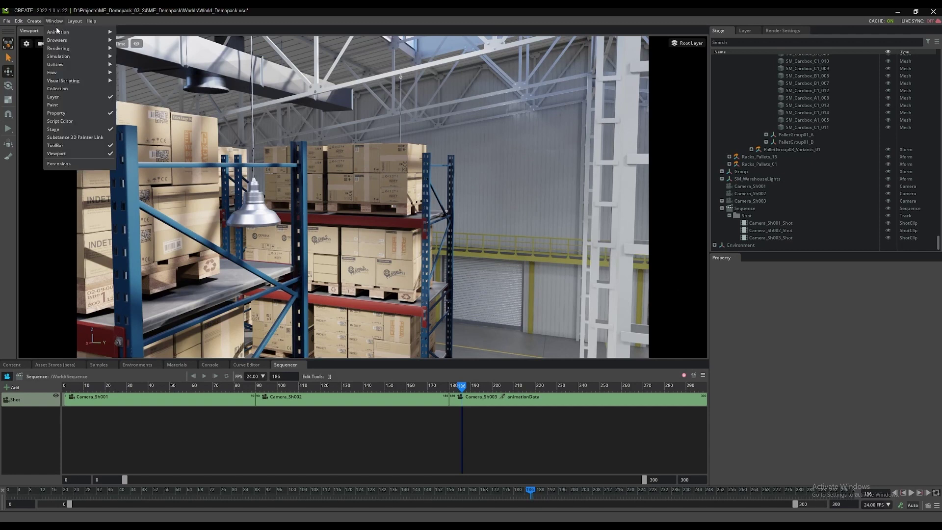
pyautogui.moveTo(57, 48)
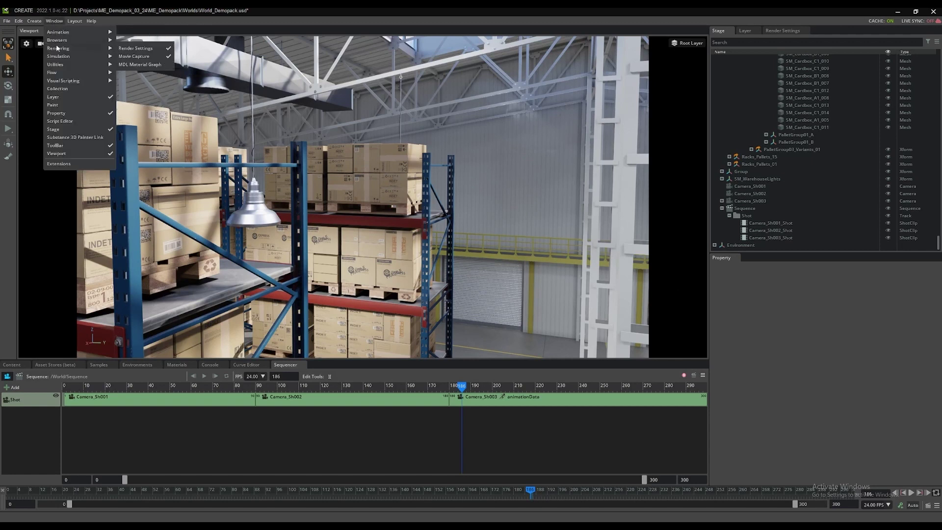
pyautogui.click(132, 57)
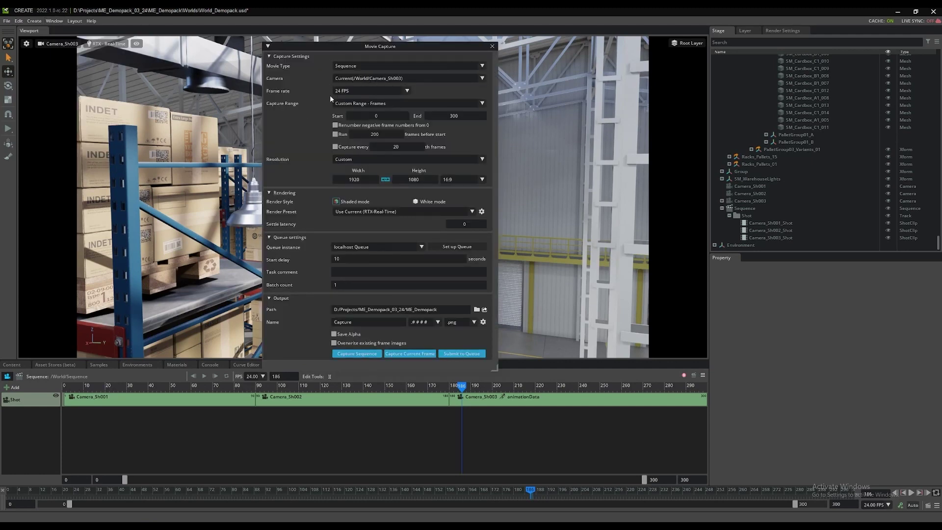
pyautogui.doubleClick(451, 311)
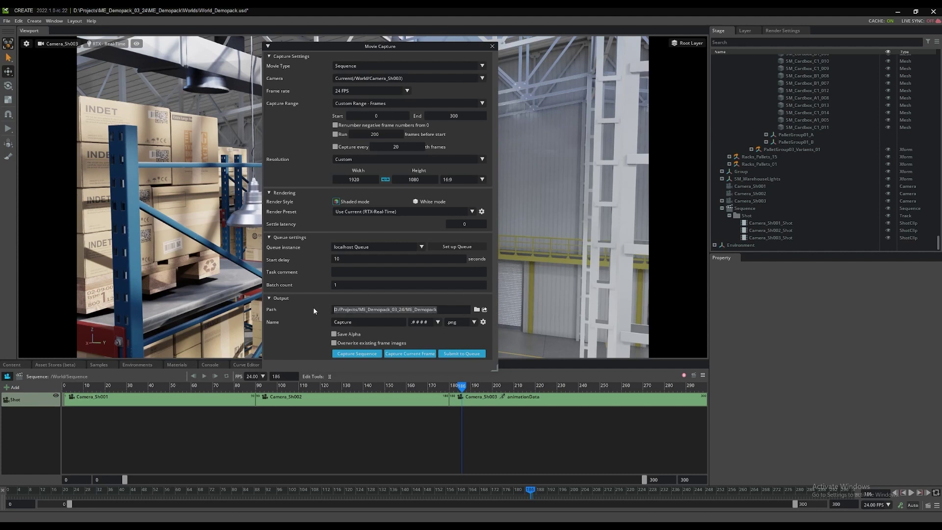
# Choose the .mp4 output extension and rename the capture from 'Capture' to 'Camera_Sequence'.
pyautogui.click(474, 322)
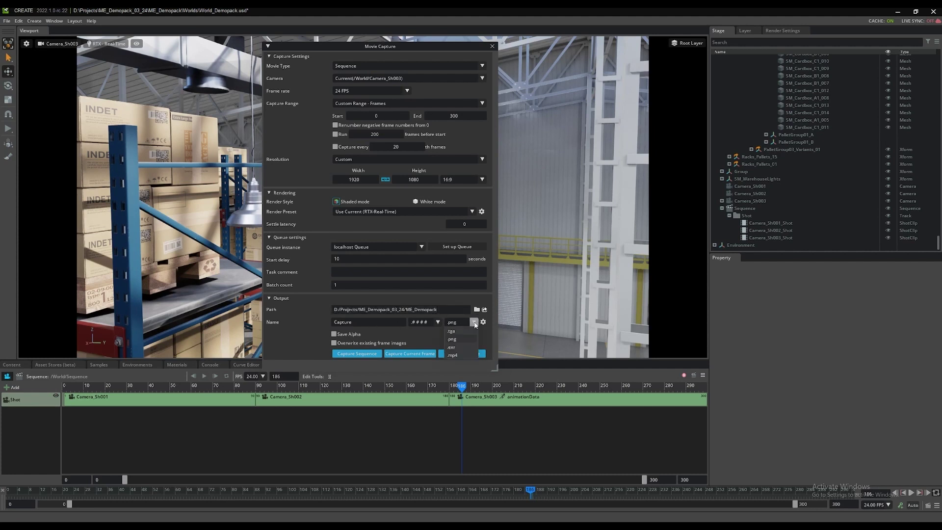
pyautogui.click(453, 356)
pyautogui.moveTo(378, 325); pyautogui.dragTo(303, 322)
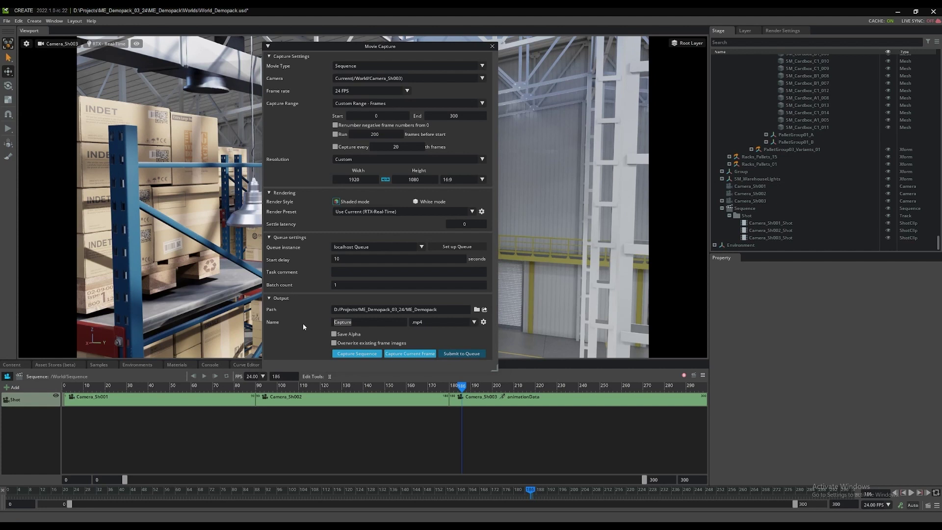
pyautogui.write('Camera_Sequence')
# Check the viewport settings, then launch Capture Sequence to render frames 0–300 at 1920×1080.
pyautogui.click(27, 43)
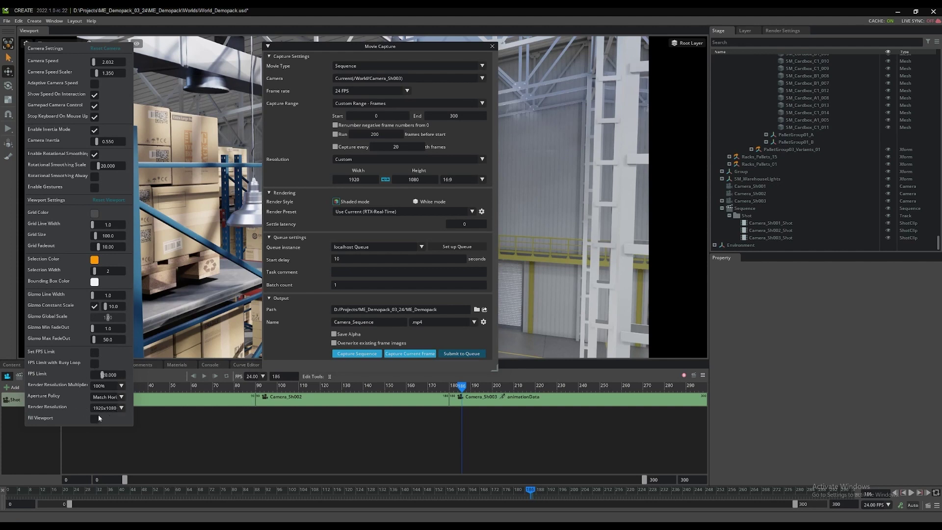
pyautogui.click(298, 158)
pyautogui.click(355, 354)
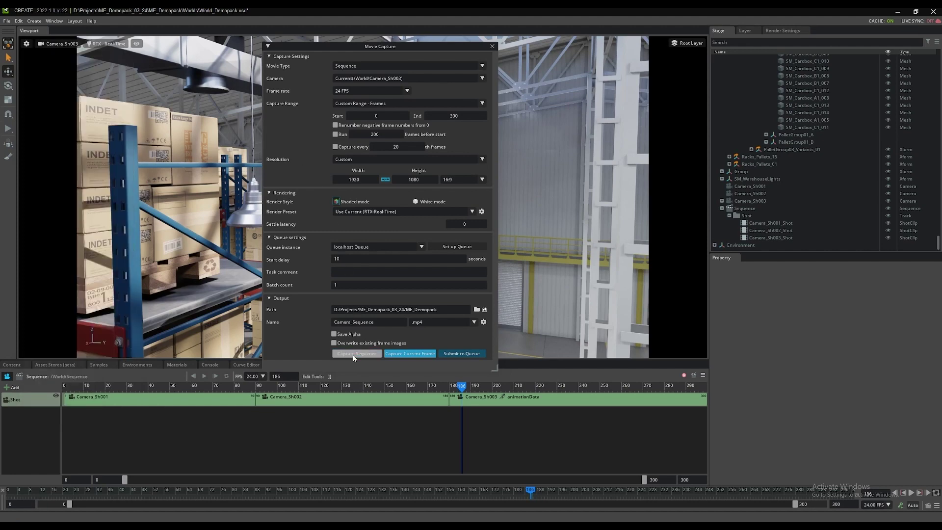